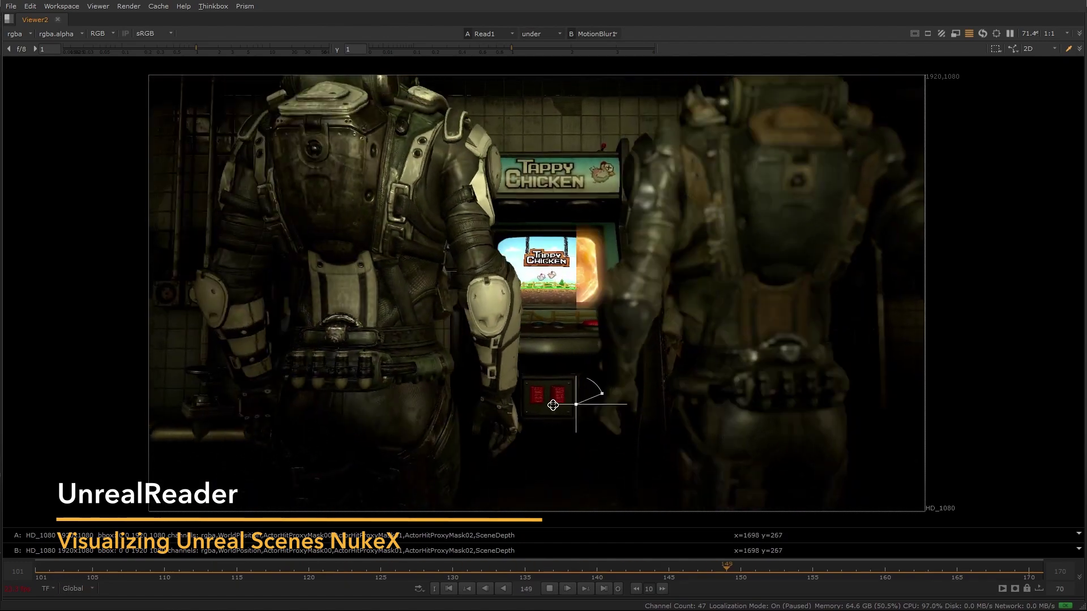
# - Play back the composited arcade shot in the viewer
pyautogui.click(549, 589)
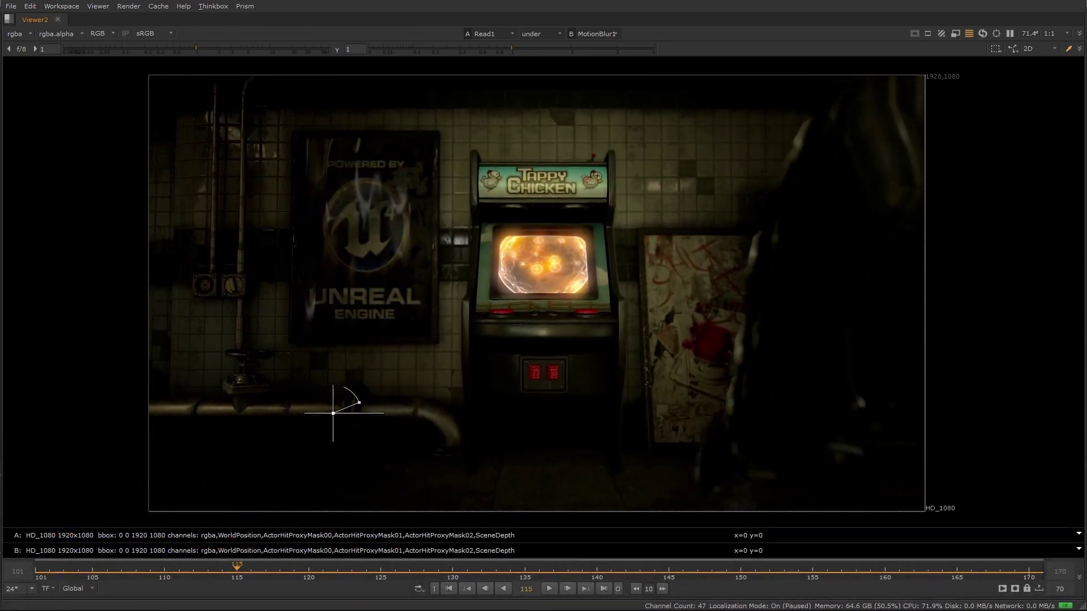
pyautogui.click(549, 589)
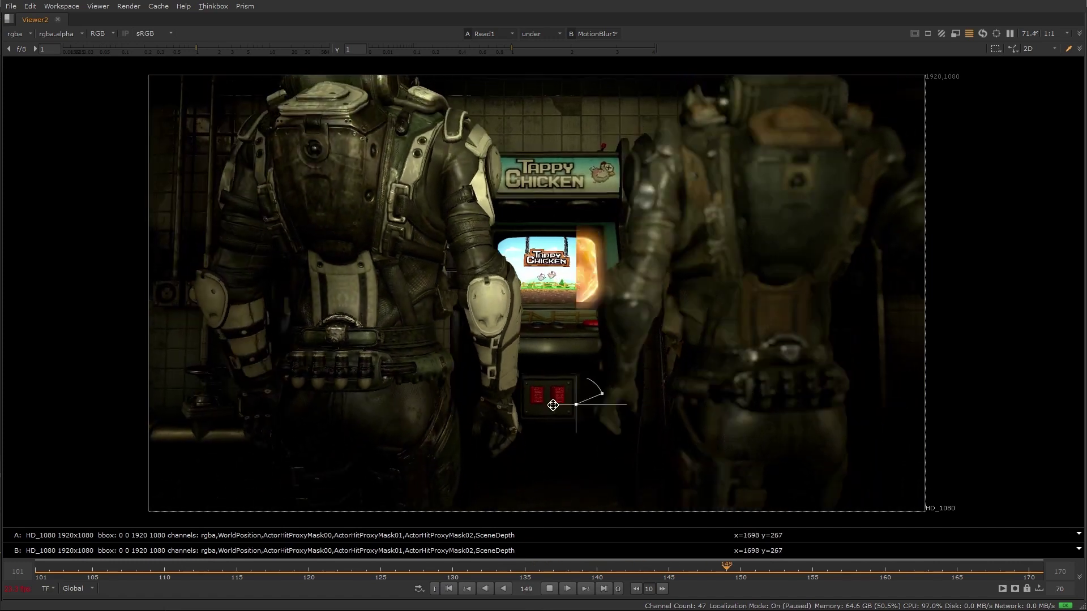
pyautogui.click(549, 589)
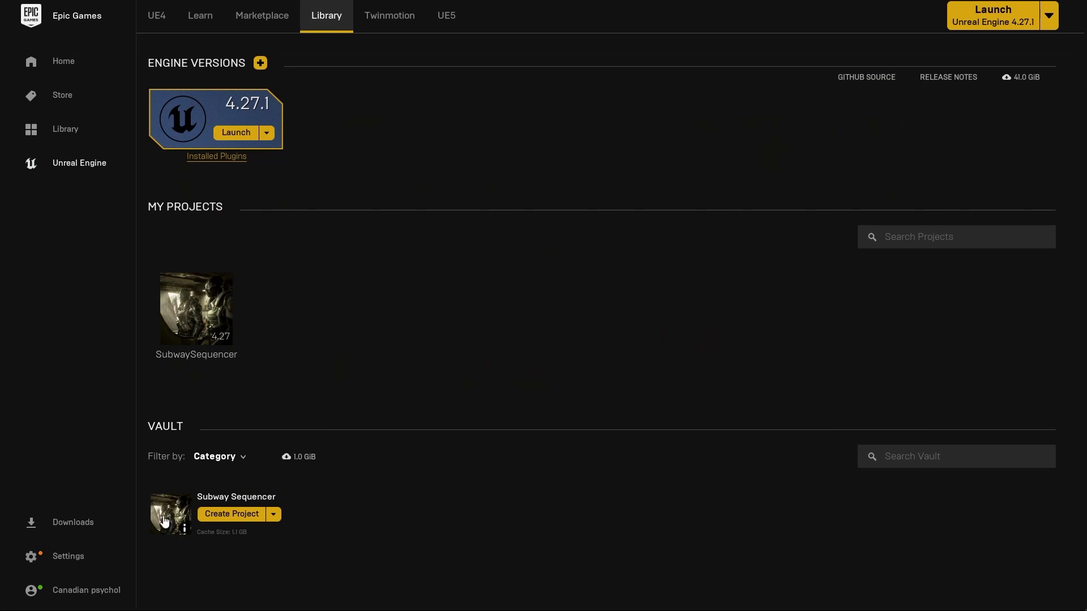
# - Open the SubwaySequencer project from the Epic Games library
pyautogui.click(196, 321)
pyautogui.doubleClick(196, 320)
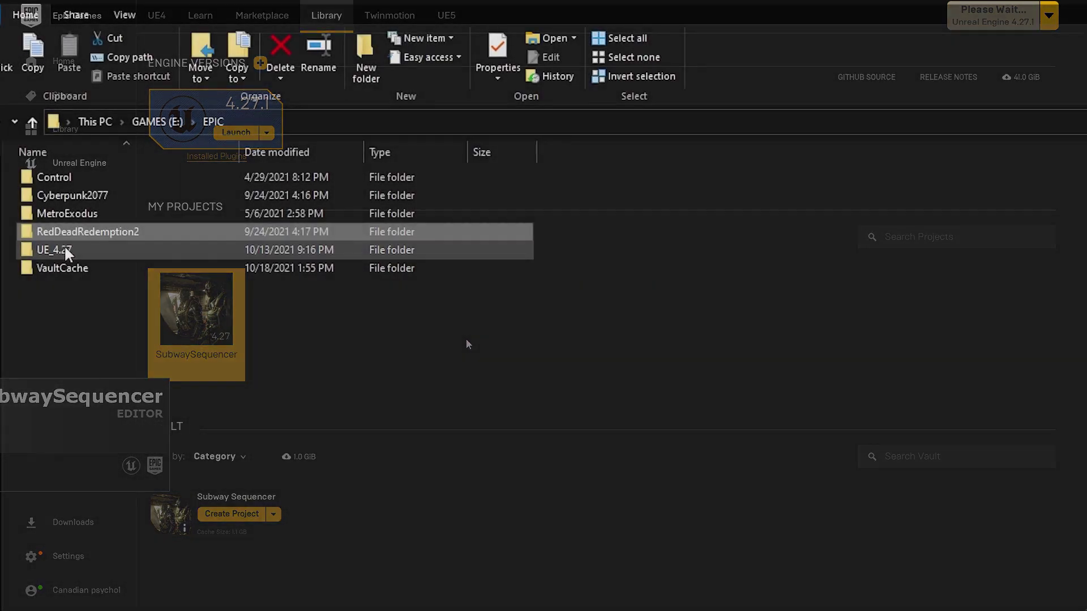
# - In File Explorer, browse from UE_4.27 through Engine and Plugins into the Foundry folder and its first subfolder
pyautogui.doubleClick(65, 250)
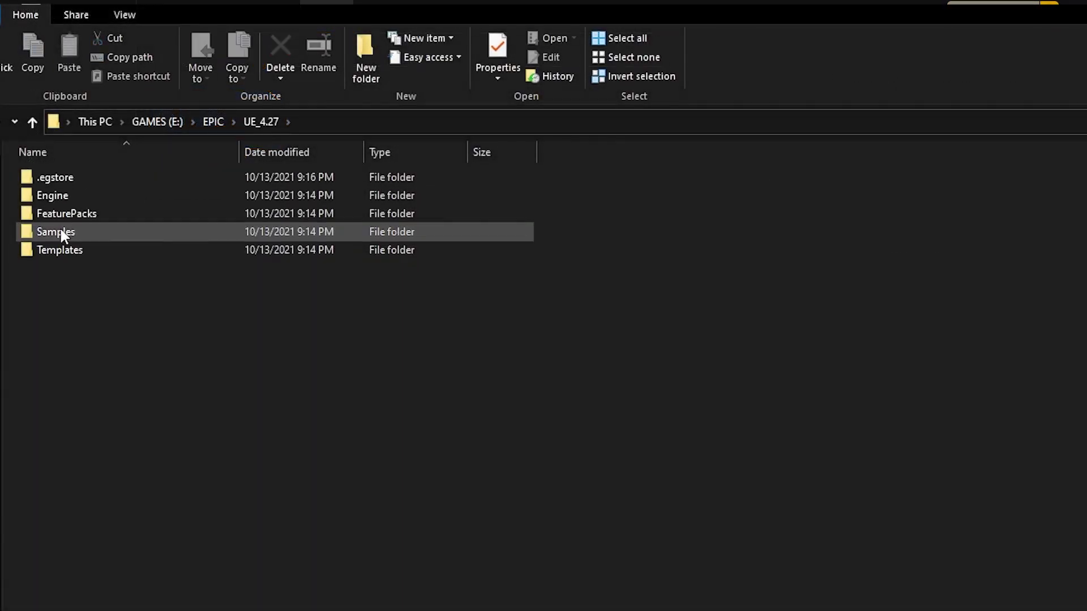
pyautogui.doubleClick(60, 195)
pyautogui.doubleClick(65, 314)
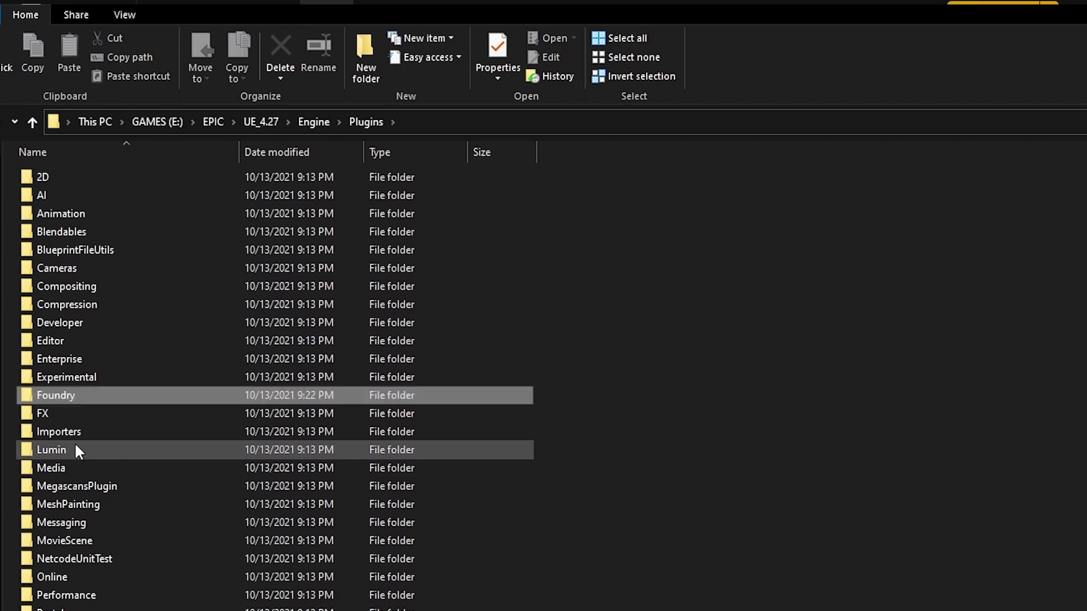
pyautogui.doubleClick(60, 389)
pyautogui.doubleClick(71, 178)
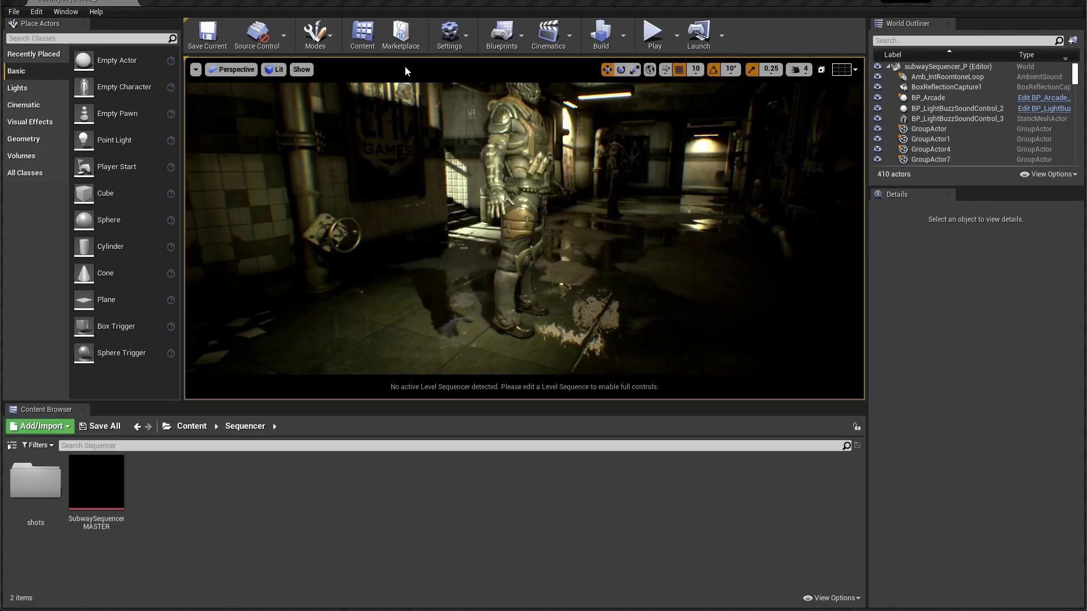
# - Launch the SubwaySequencer 4.27 project in Unreal Engine from the Epic Games Launcher
pyautogui.moveTo(453, 237); pyautogui.dragTo(475, 187)
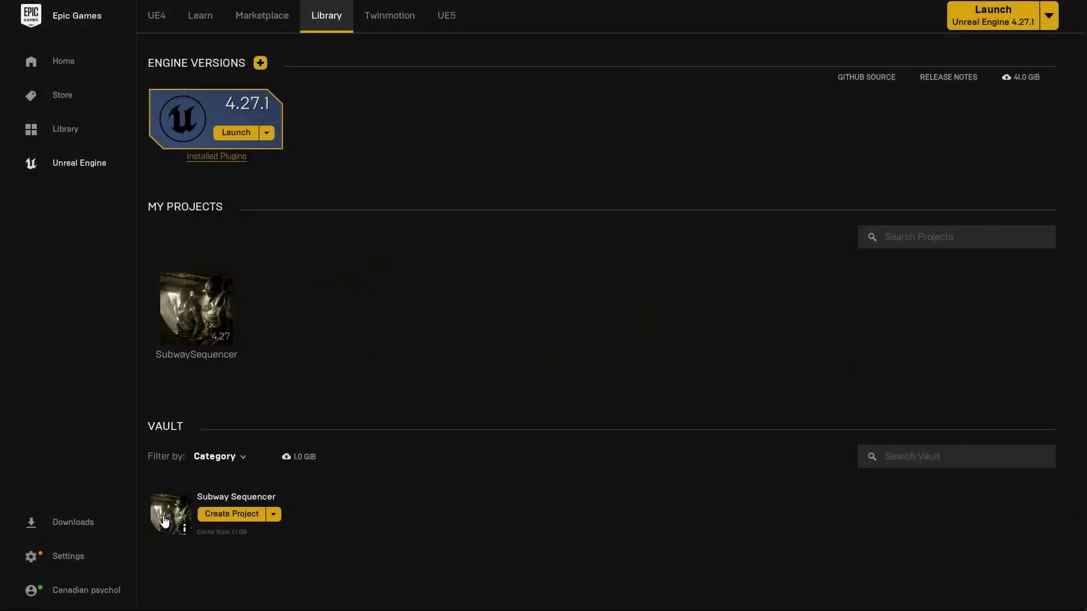
pyautogui.doubleClick(196, 320)
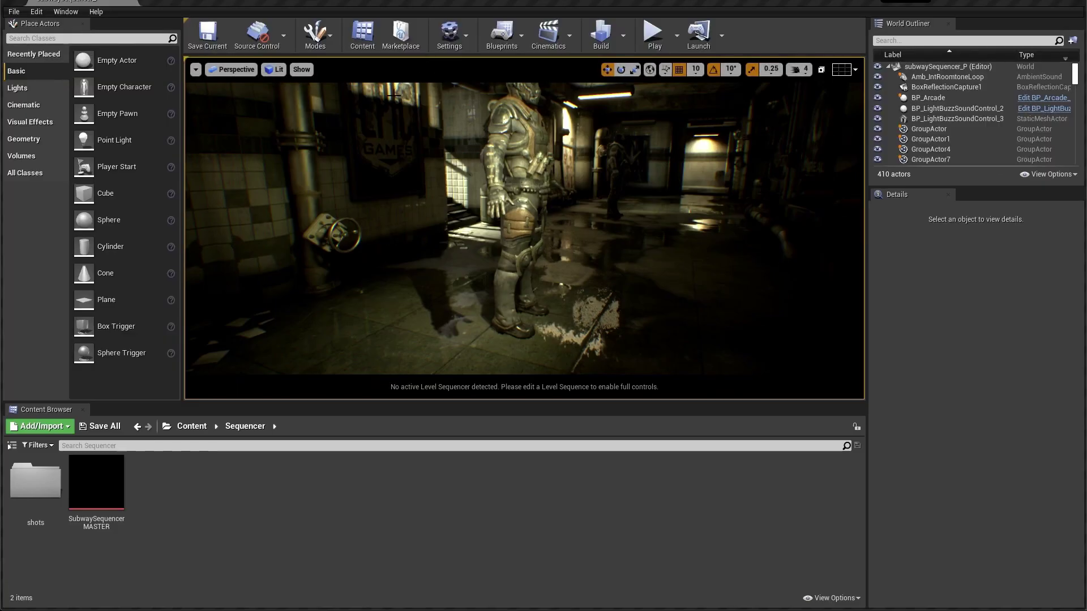
pyautogui.moveTo(286, 154)
pyautogui.mouseDown()
pyautogui.moveTo(249, 161)
pyautogui.moveTo(286, 154)
pyautogui.mouseUp()
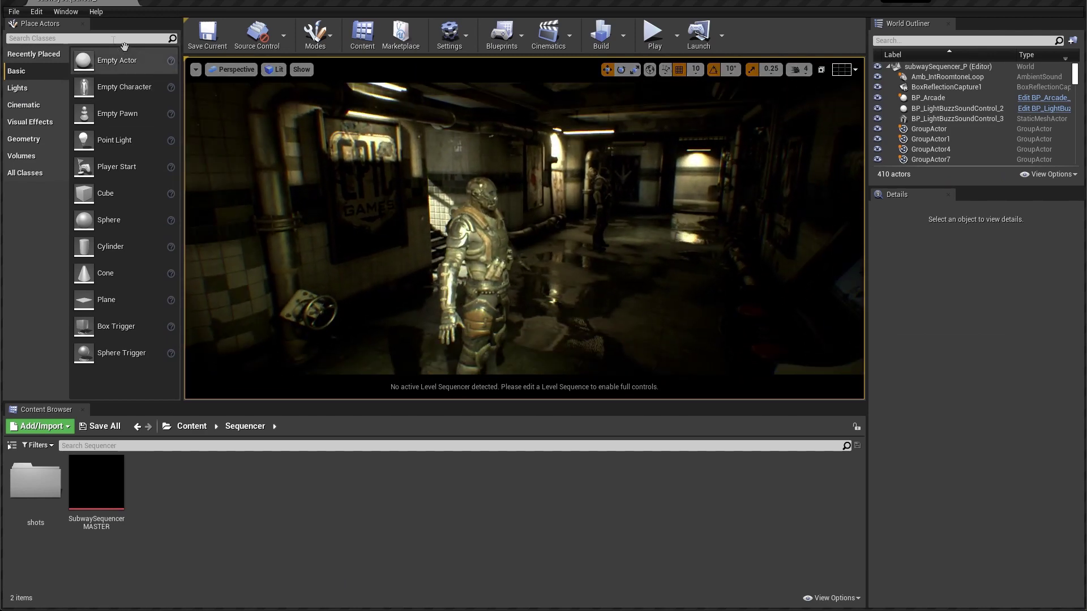
# - Open the Nuke Server window in Unreal Engine and start the server
pyautogui.click(66, 11)
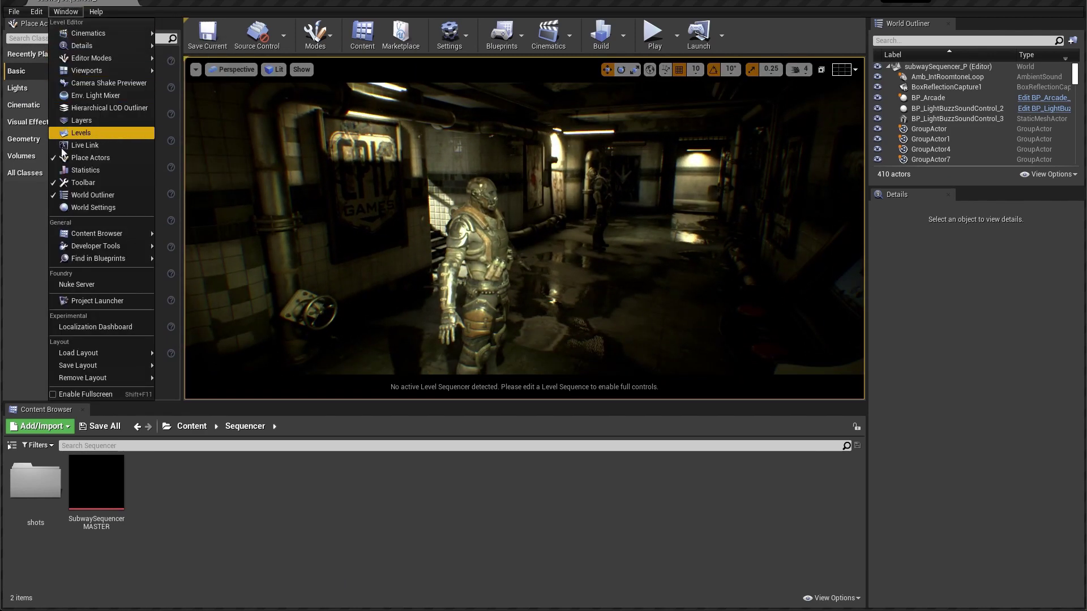
pyautogui.click(89, 288)
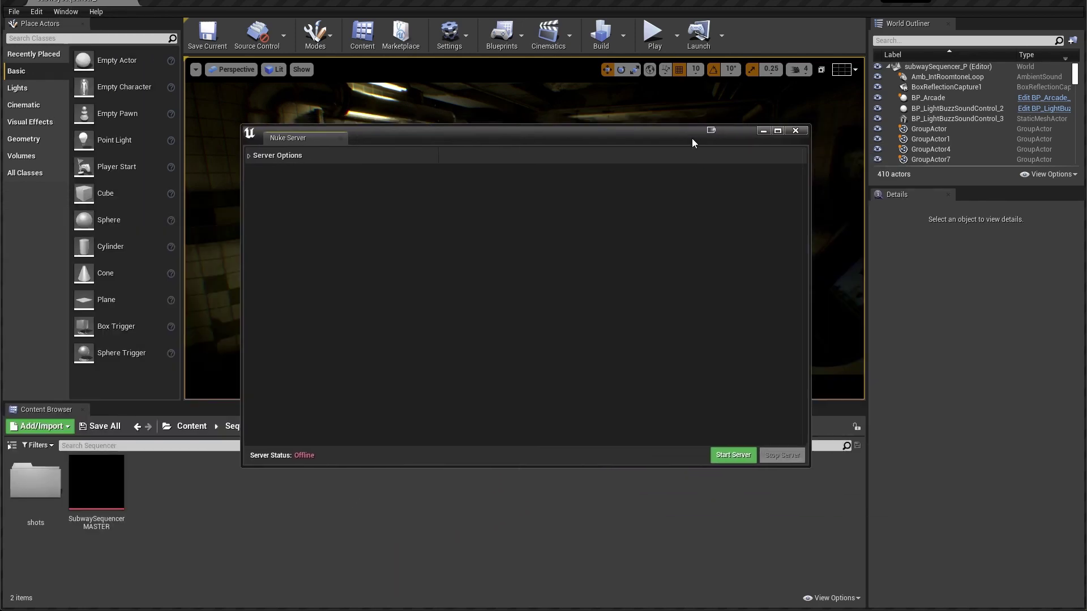
pyautogui.click(724, 458)
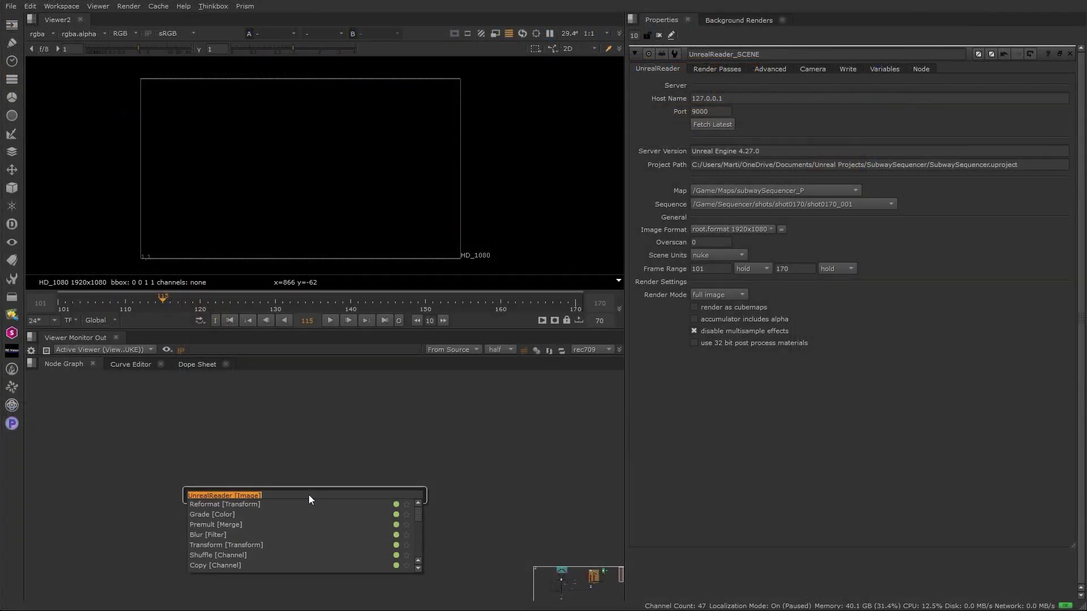
# - In Nuke, add an UnrealReader node to the node graph and display its output in the viewer
pyautogui.write('u')
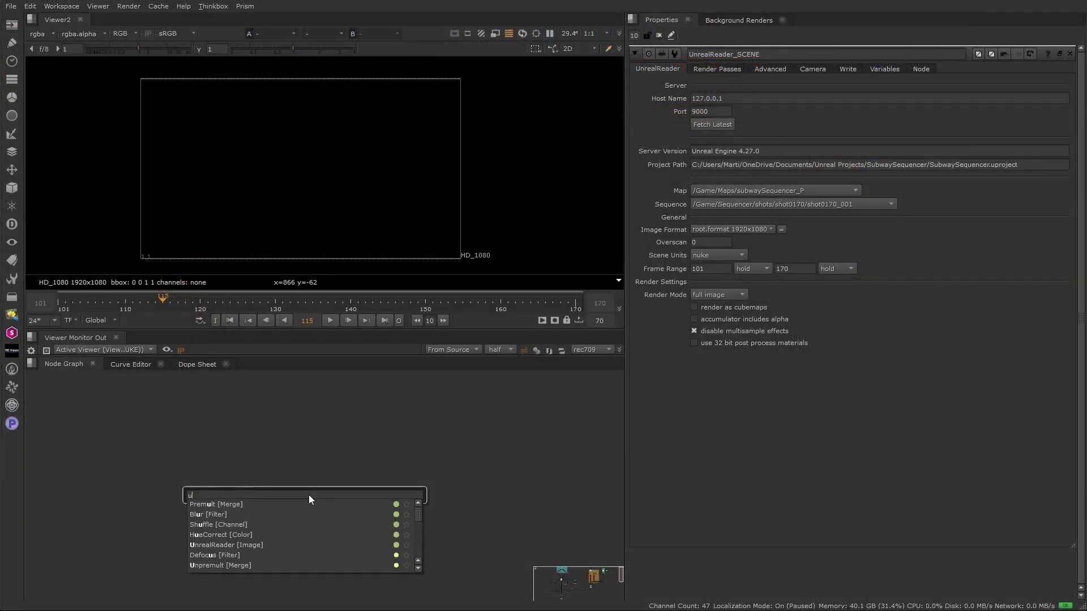
pyautogui.write('nrea')
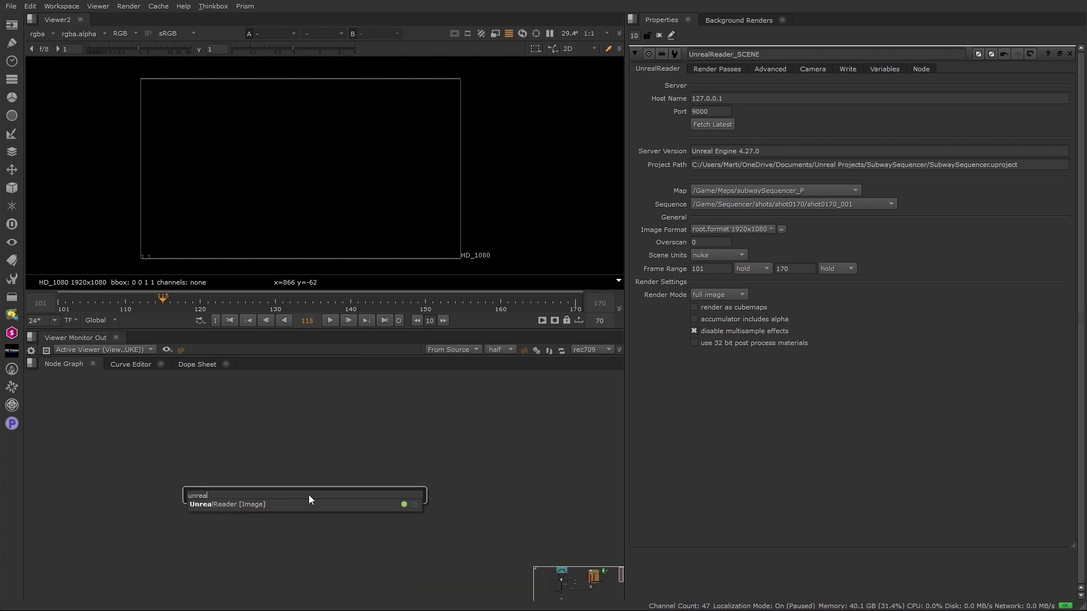
pyautogui.write('ll')
pyautogui.press('Down')
pyautogui.press('Return')
pyautogui.press('1')
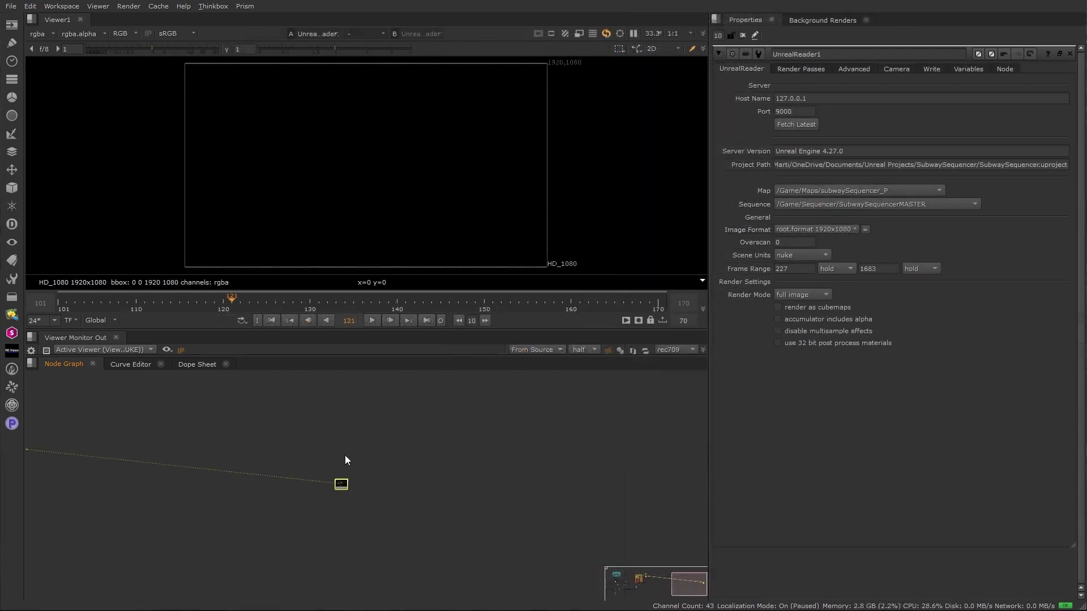
pyautogui.scroll(5, 342, 469)
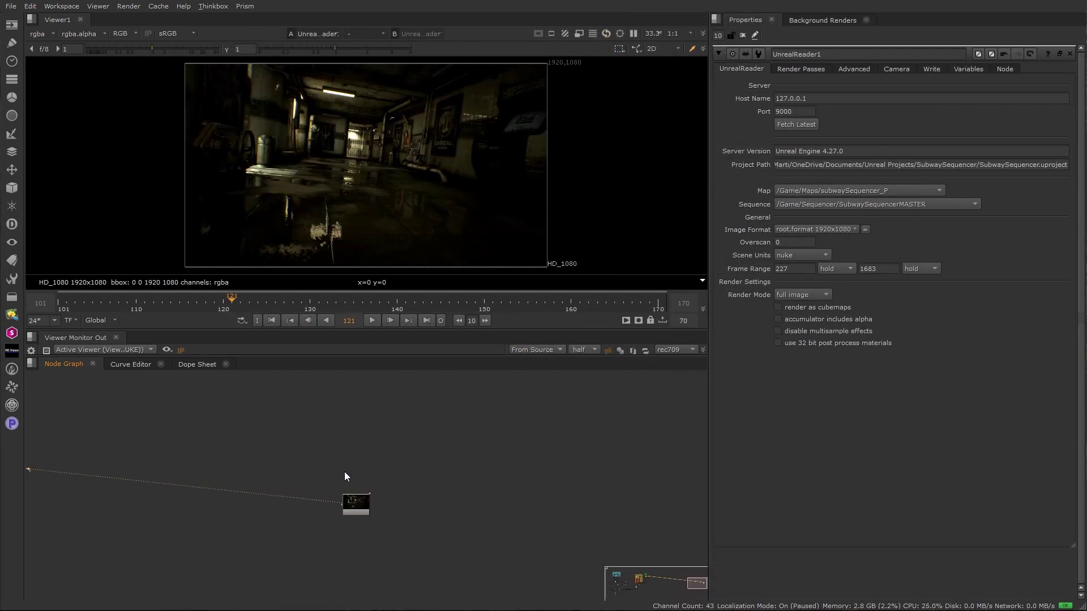
pyautogui.moveTo(334, 531); pyautogui.dragTo(347, 504)
pyautogui.scroll(4, 348, 504)
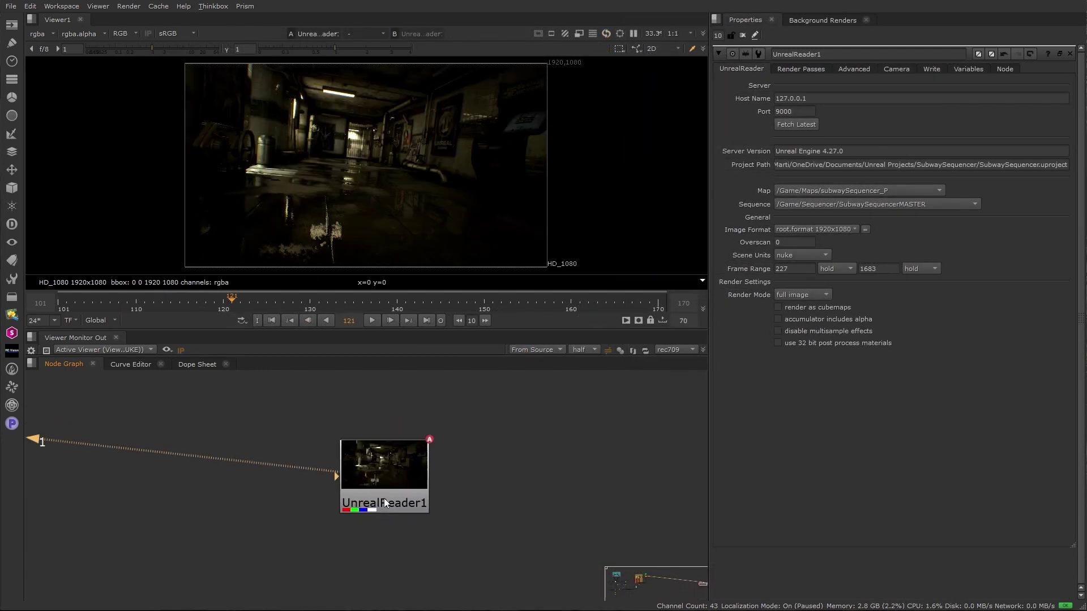
pyautogui.scroll(3, 385, 497)
pyautogui.moveTo(386, 486); pyautogui.dragTo(383, 493)
pyautogui.click(476, 485)
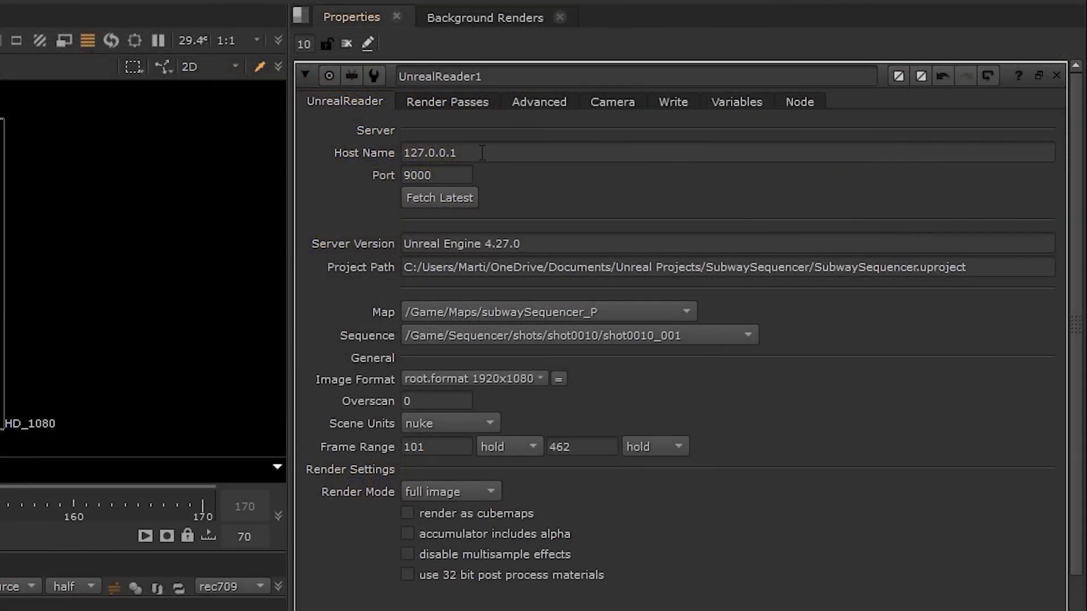
# - Check the UnrealReader's host name and port, and select the map /Game/Maps/subwaySequencer_P and the sequence /Game/Sequencer/shots/shot0170/shot0170_001
pyautogui.moveTo(455, 152); pyautogui.dragTo(366, 159)
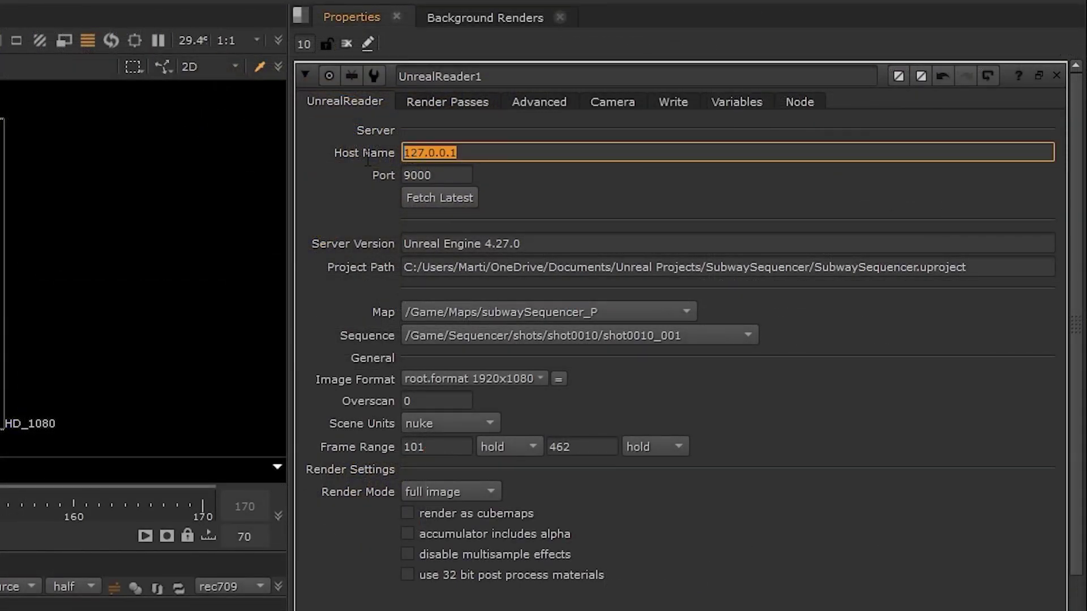
pyautogui.moveTo(447, 179); pyautogui.dragTo(368, 180)
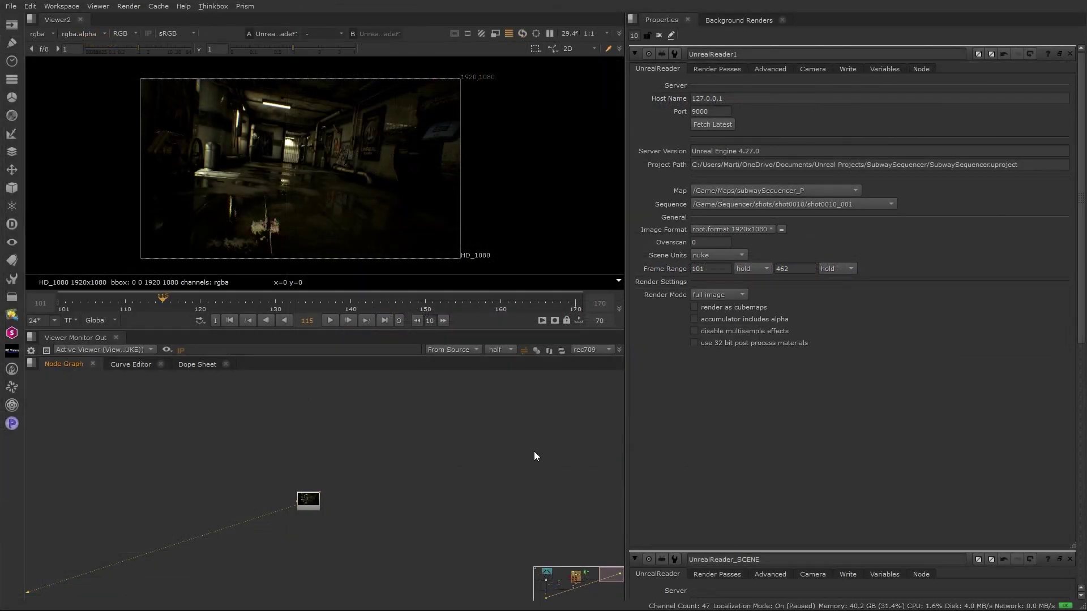
pyautogui.moveTo(699, 251)
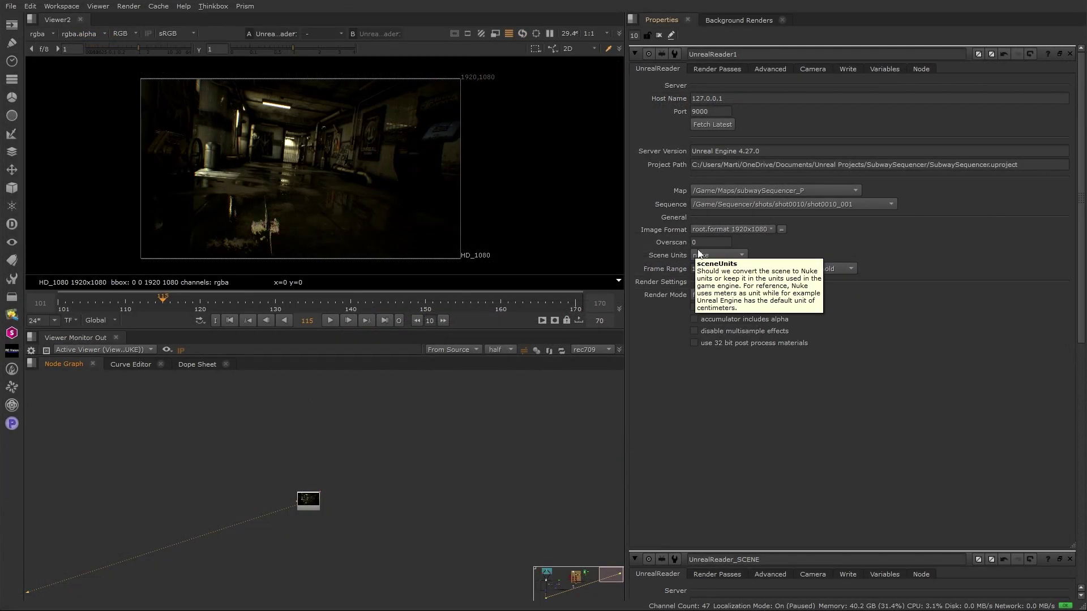
pyautogui.click(750, 191)
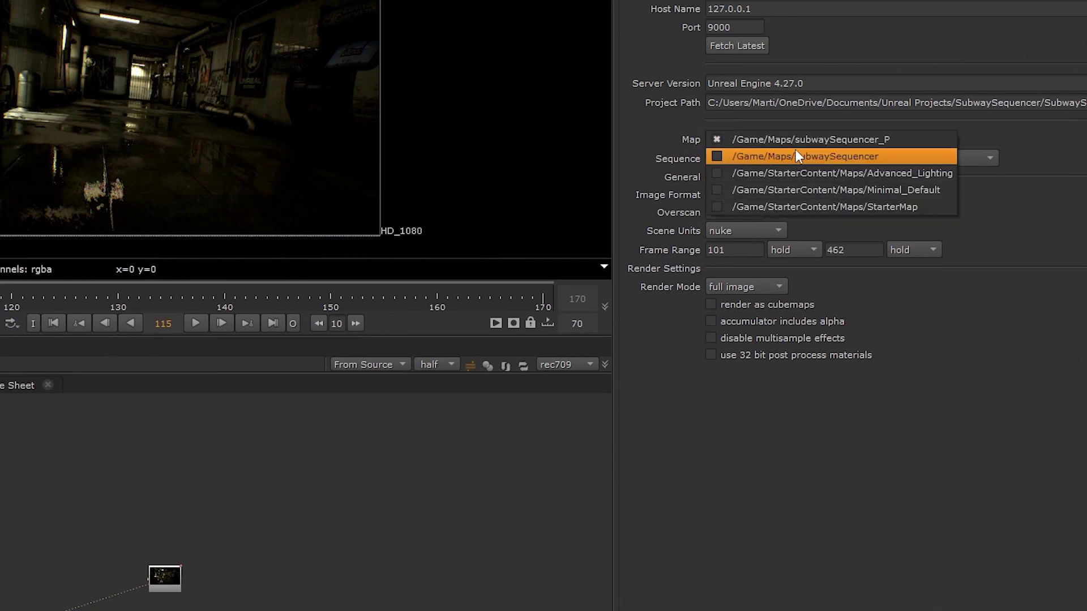
pyautogui.click(794, 139)
pyautogui.click(829, 157)
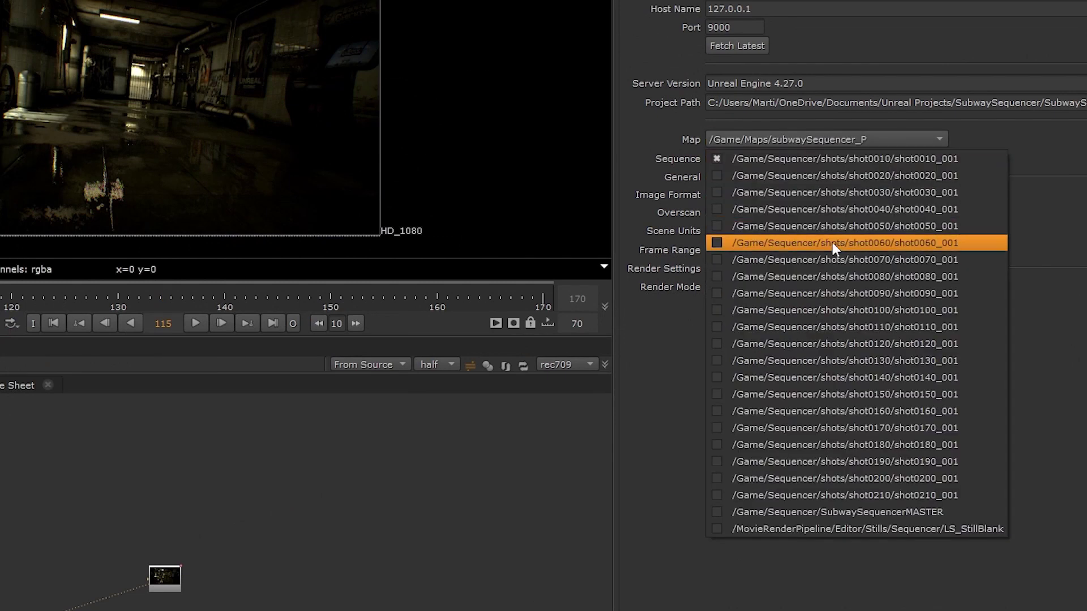
pyautogui.click(847, 425)
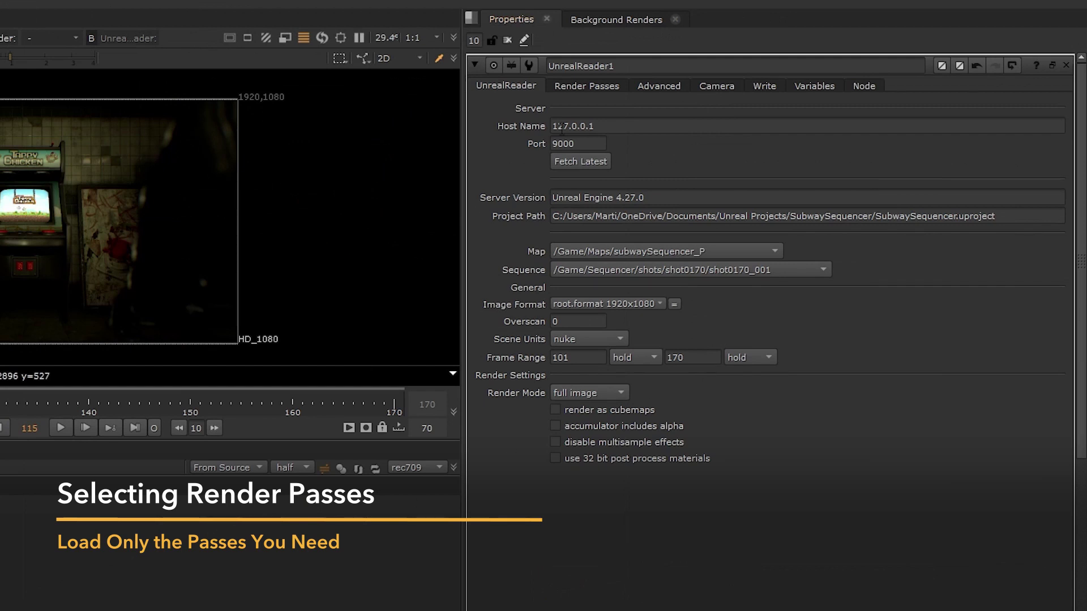
# - Enable the WorldPosition, Cryptomatte and SceneDepth render passes on the UnrealReader1 node
pyautogui.click(589, 86)
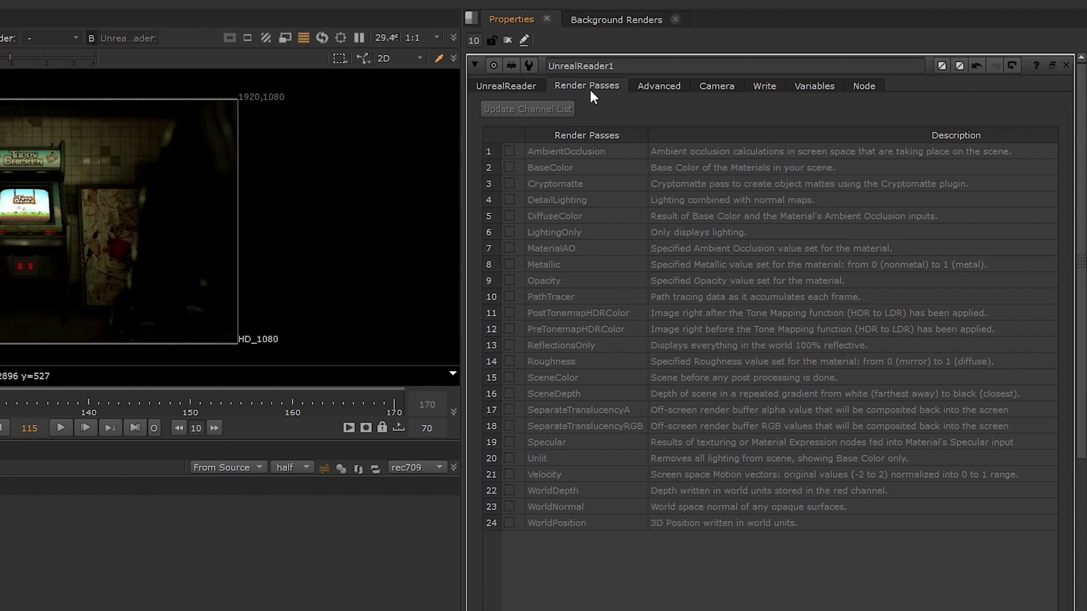
pyautogui.click(508, 523)
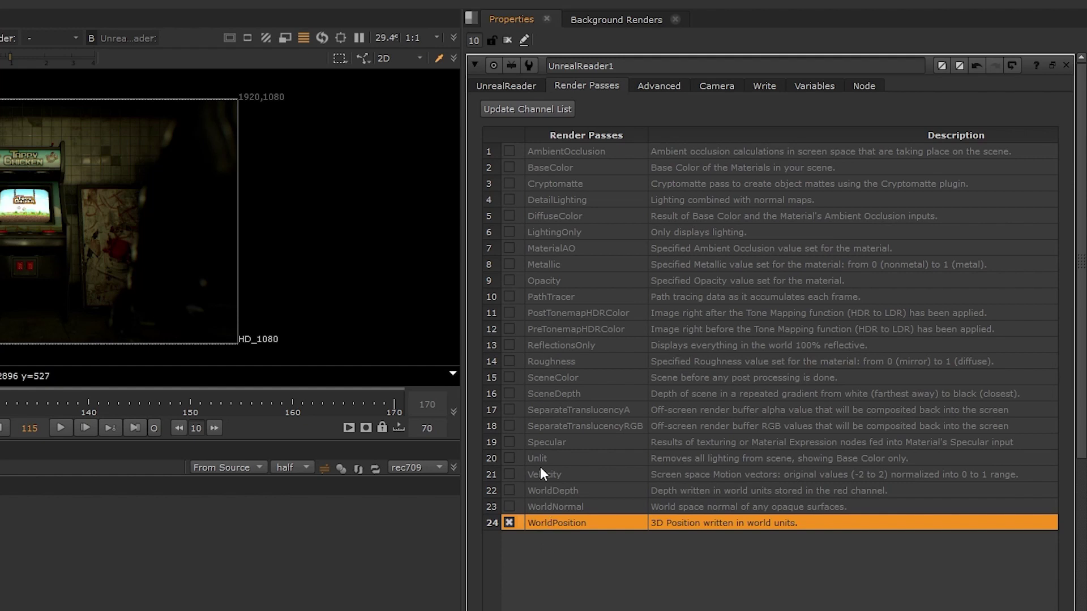
pyautogui.click(510, 185)
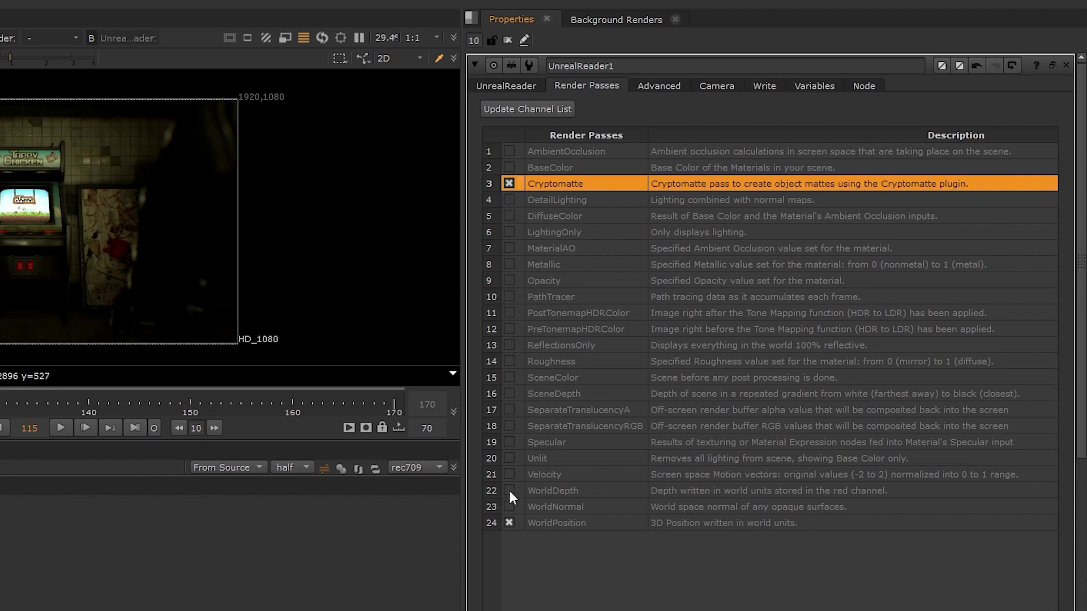
pyautogui.click(505, 86)
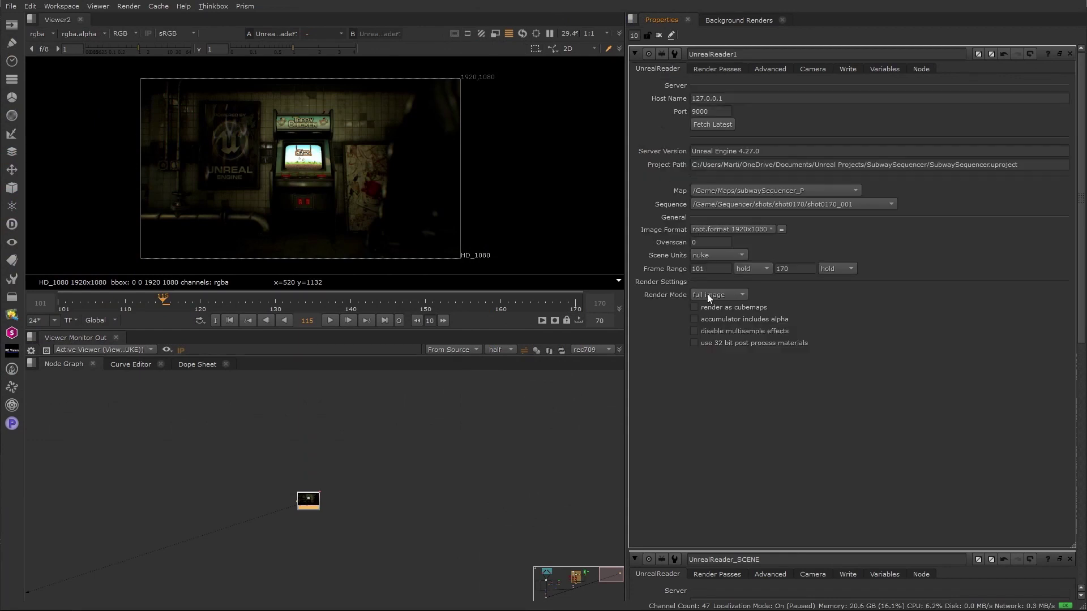
pyautogui.click(708, 295)
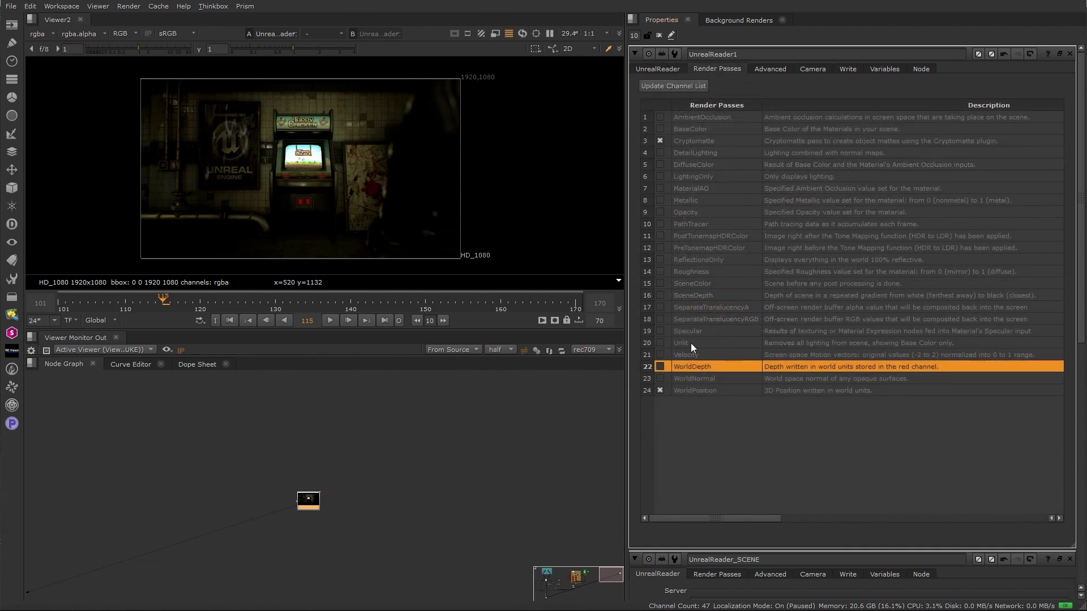
pyautogui.click(660, 295)
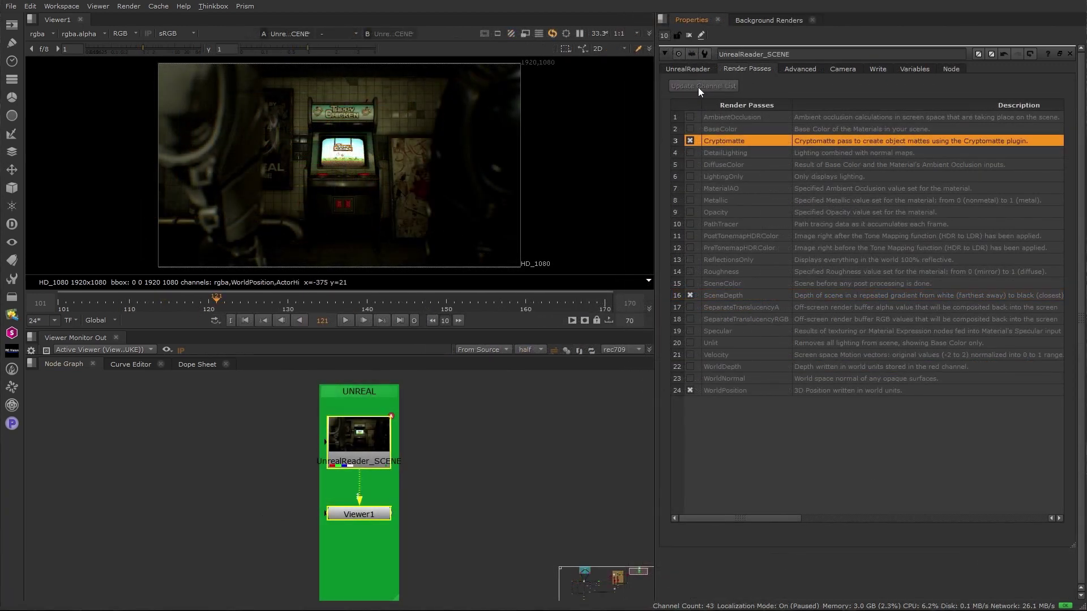
# - View the WorldPosition and SceneDepth layers of the UnrealReader_SCENE node in the viewer
pyautogui.click(51, 33)
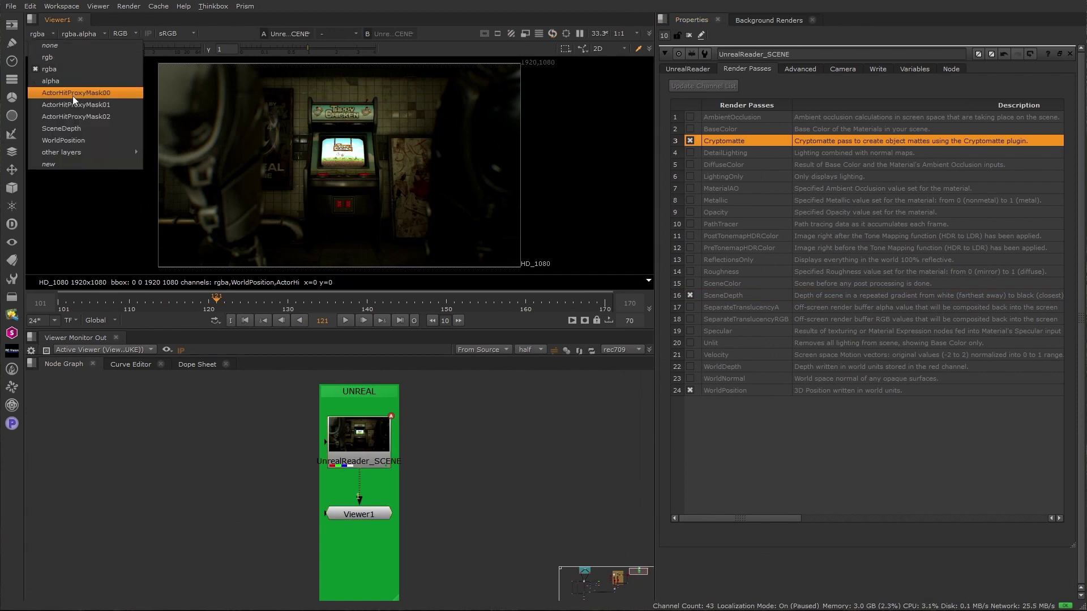
pyautogui.click(85, 140)
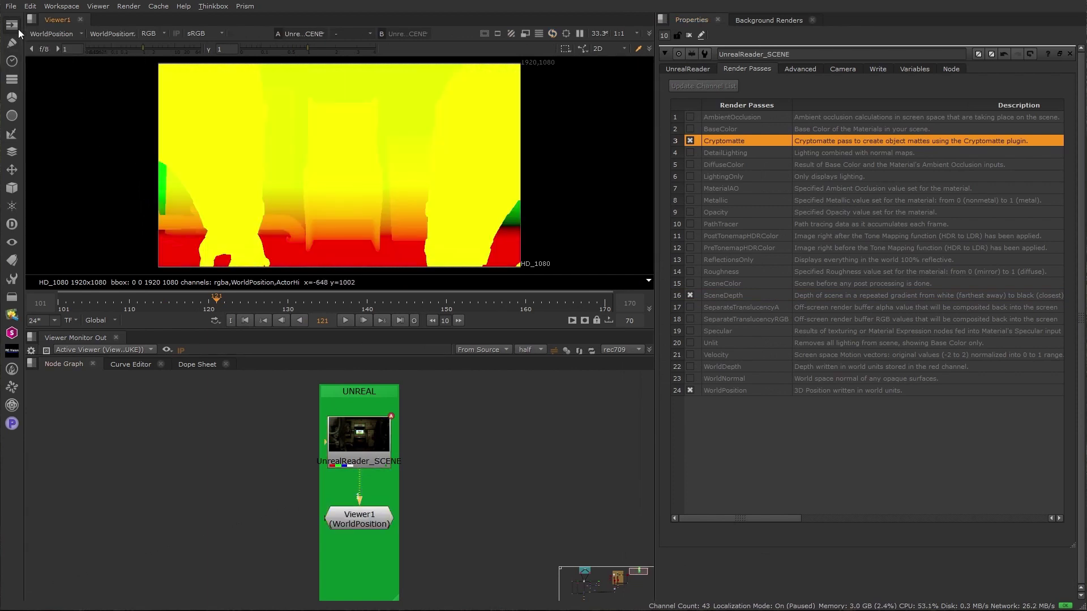
pyautogui.click(56, 34)
pyautogui.click(68, 128)
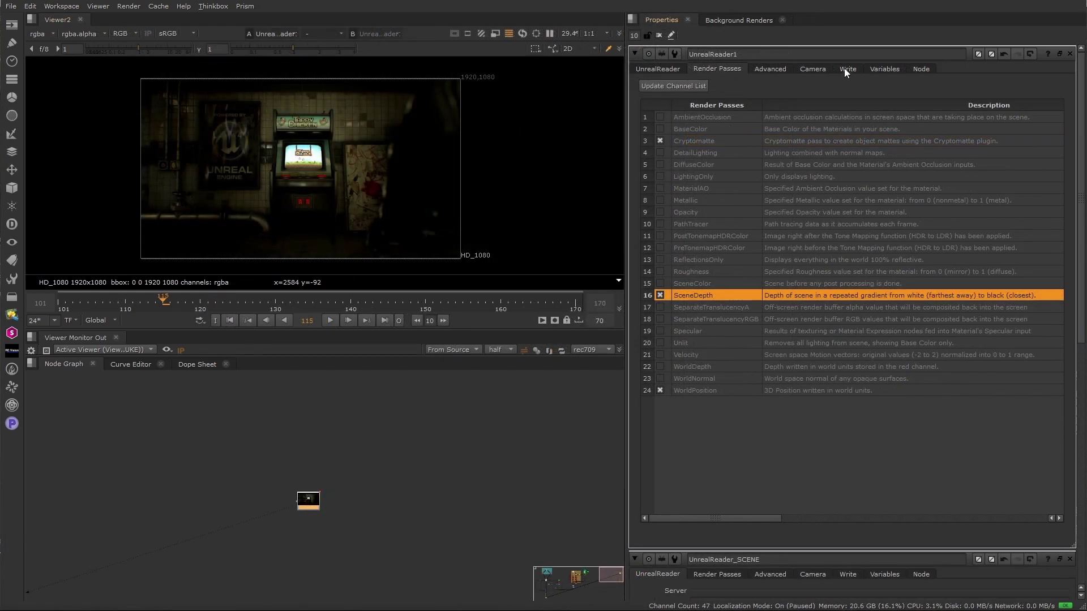
# - Set UnrealReader1 to write to the existing UNREAL_OUT.####.exr sequence and enable reading from the file
pyautogui.click(848, 69)
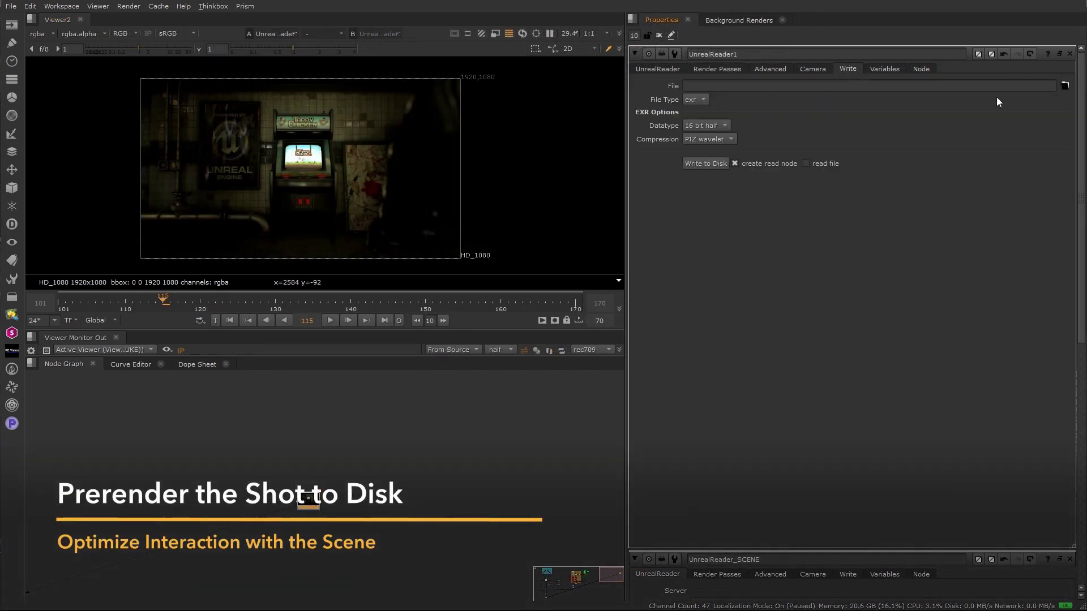
pyautogui.click(1063, 87)
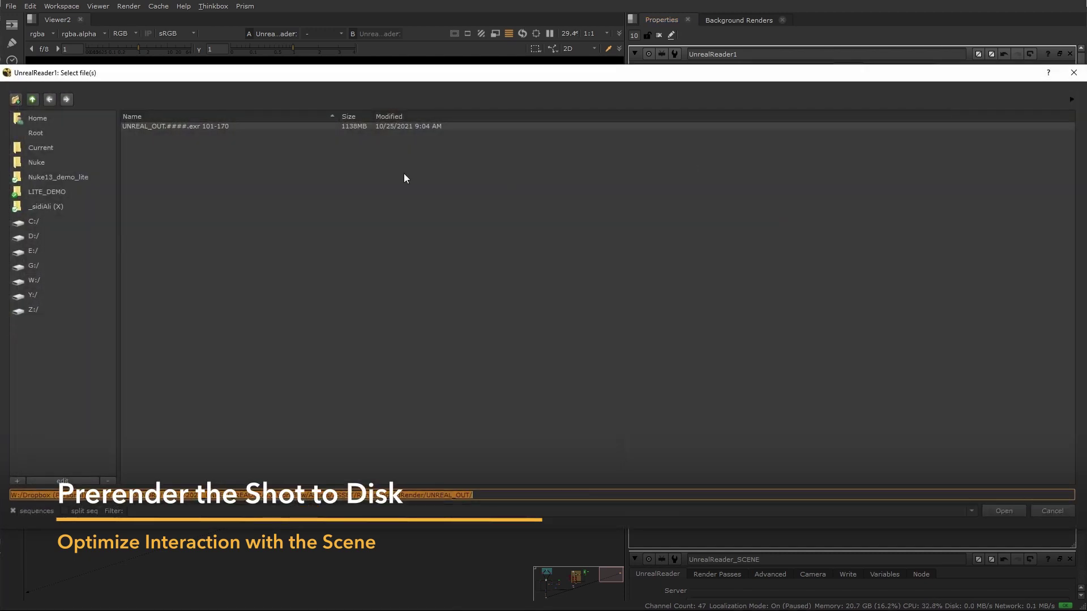
pyautogui.doubleClick(183, 126)
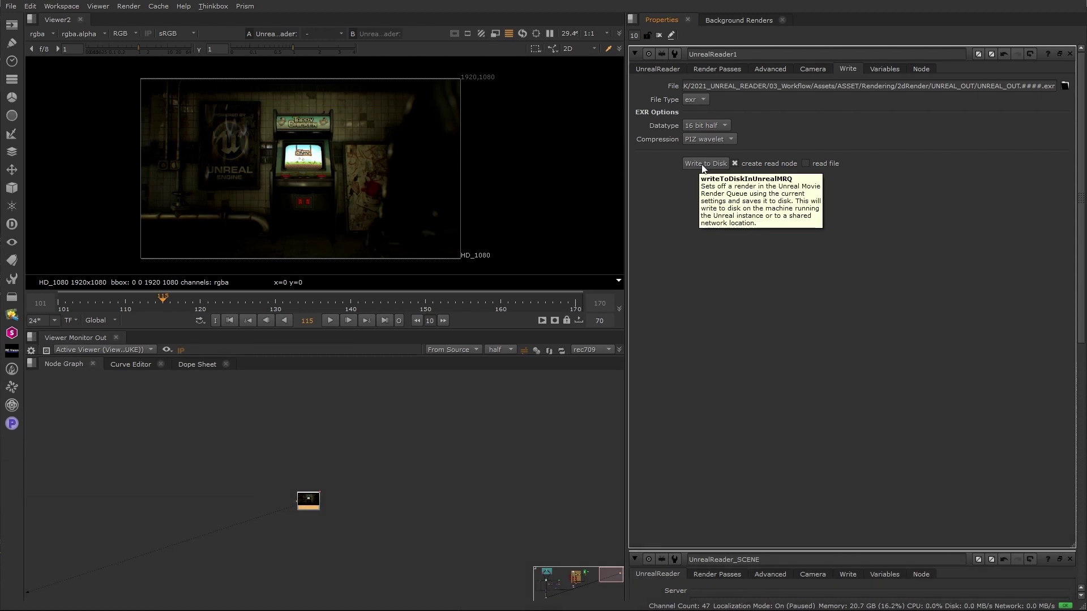
pyautogui.click(805, 163)
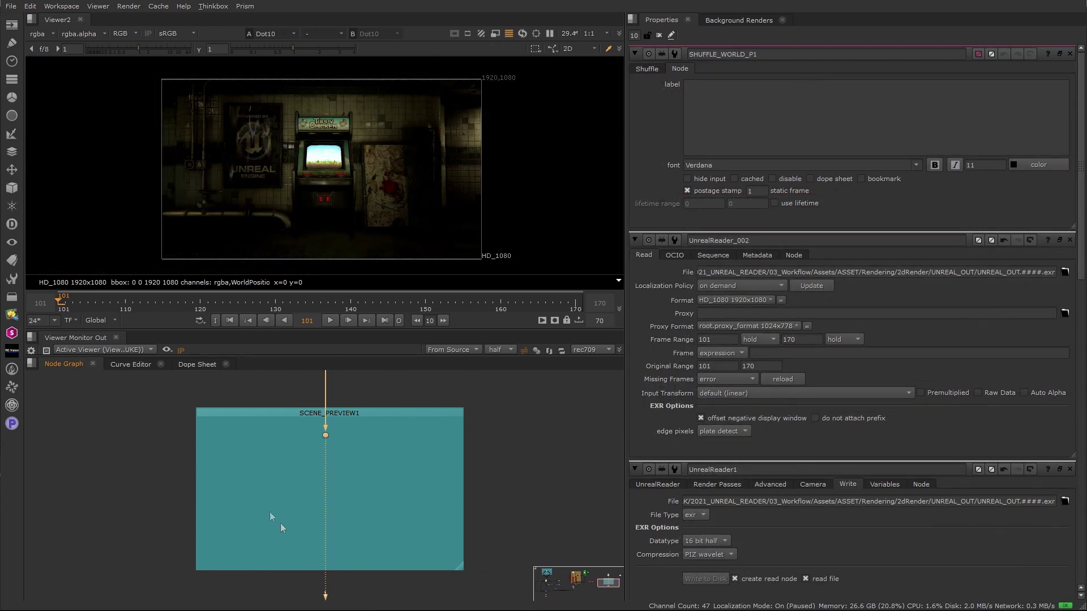
# - Add a Shuffle node named pos below the dot in SCENE_PREVIEW1, view it, and set its input layer to WorldPosition
pyautogui.click(270, 512)
pyautogui.press('Tab')
pyautogui.write('shuf')
pyautogui.press('Return')
pyautogui.moveTo(262, 493); pyautogui.dragTo(325, 436)
pyautogui.moveTo(265, 514); pyautogui.dragTo(246, 516)
pyautogui.press('1')
pyautogui.doubleClick(248, 519)
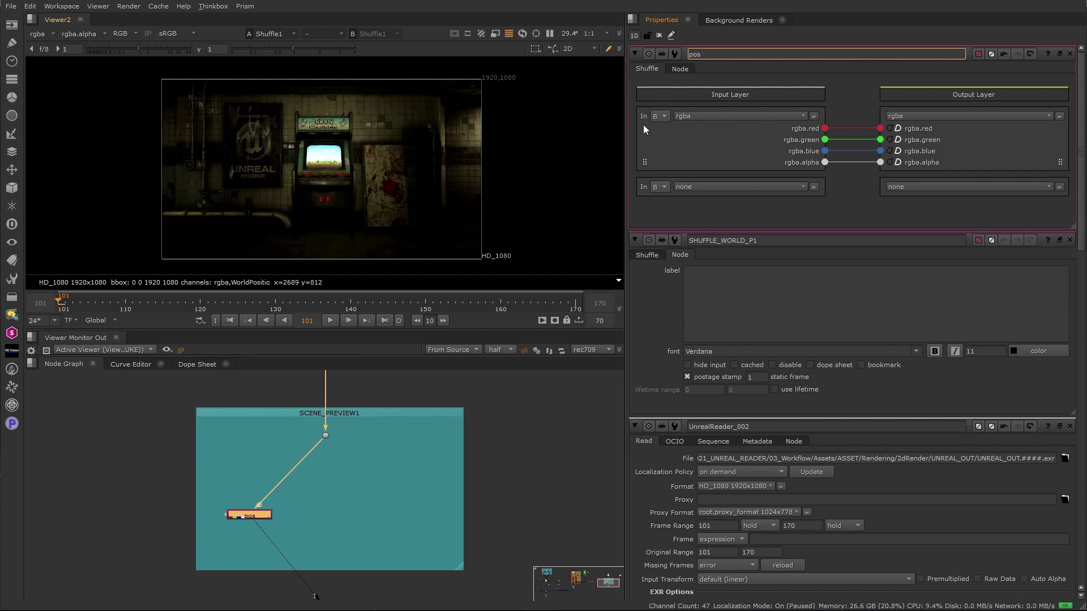
pyautogui.click(715, 117)
pyautogui.click(737, 223)
# - Duplicate the pos Shuffle, connect the copy to the dot, set its input layer to rgba, and rename it rgb
pyautogui.hotkey('ctrl', 'c')
pyautogui.click(376, 508)
pyautogui.hotkey('ctrl', 'v')
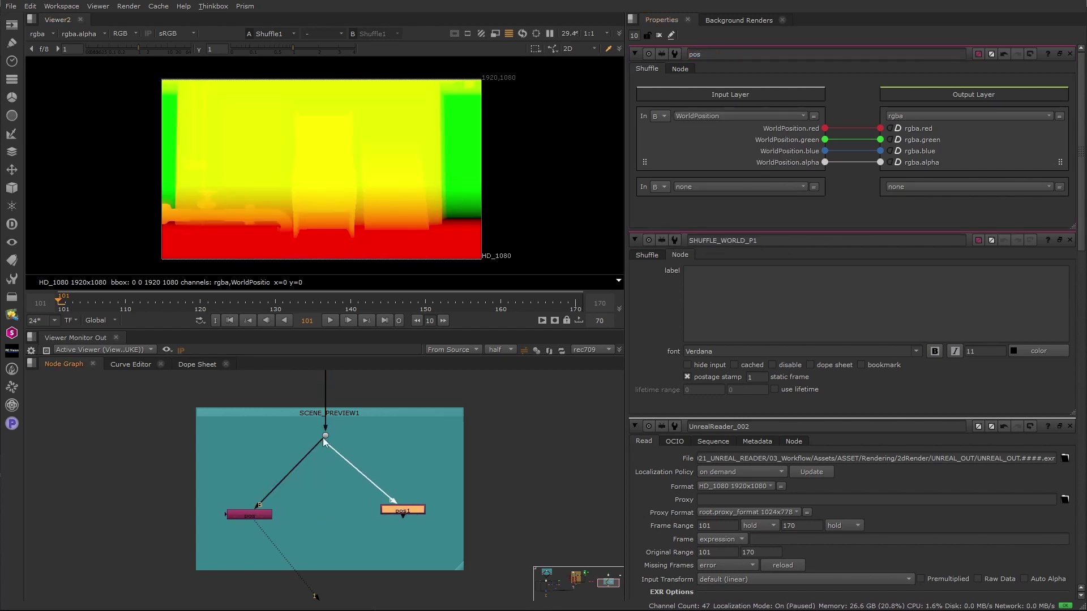
pyautogui.moveTo(323, 442); pyautogui.dragTo(324, 436)
pyautogui.doubleClick(403, 510)
pyautogui.click(712, 117)
pyautogui.click(708, 152)
pyautogui.moveTo(707, 55); pyautogui.dragTo(566, 68)
pyautogui.write('rgb')
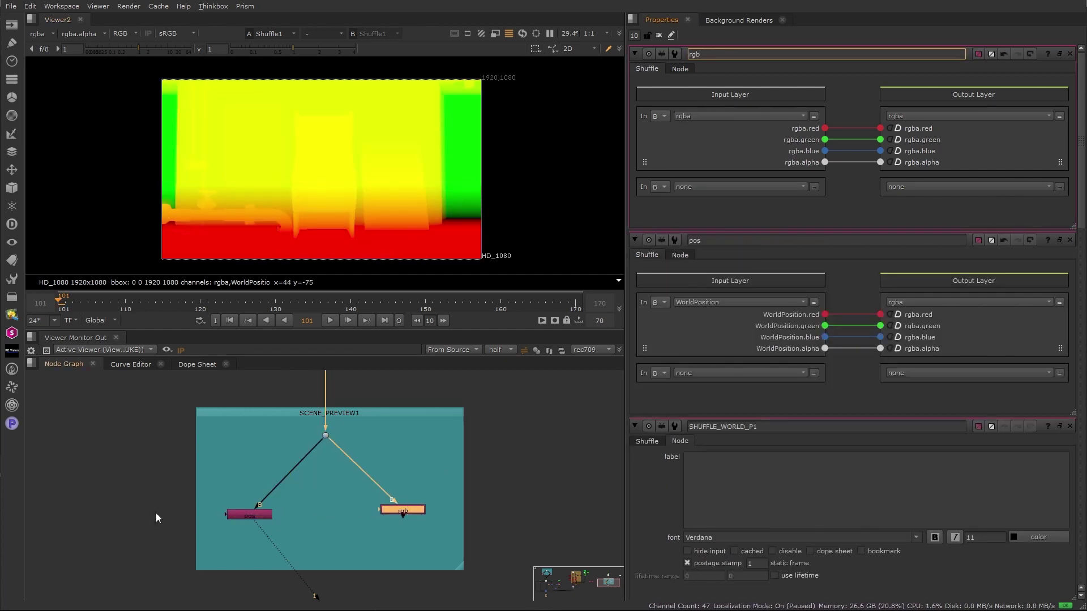
# - Add a PositionToPoints node and connect its inputs to the rgb and pos Shuffle nodes
pyautogui.click(155, 518)
pyautogui.press('Tab')
pyautogui.write('pos')
pyautogui.press('Return')
pyautogui.moveTo(326, 534); pyautogui.dragTo(327, 552)
pyautogui.moveTo(313, 532); pyautogui.dragTo(413, 512)
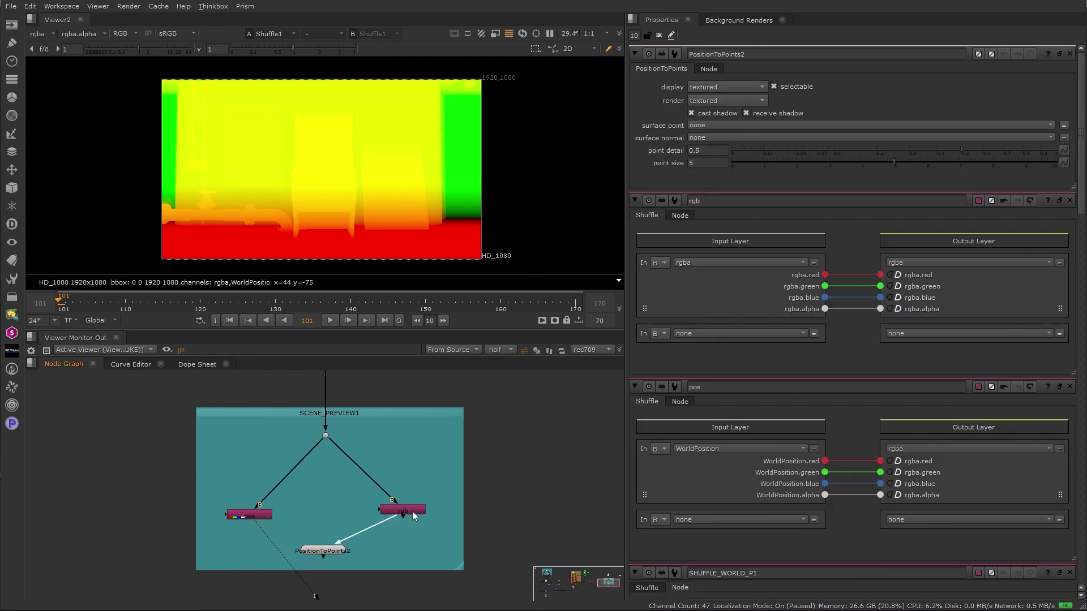
pyautogui.moveTo(257, 521); pyautogui.dragTo(256, 519)
# - Set the PositionToPoints2 point size to 0.01 and inspect the resulting point cloud in the 3D viewer
pyautogui.moveTo(700, 164); pyautogui.dragTo(651, 167)
pyautogui.write('0.01')
pyautogui.press('Return')
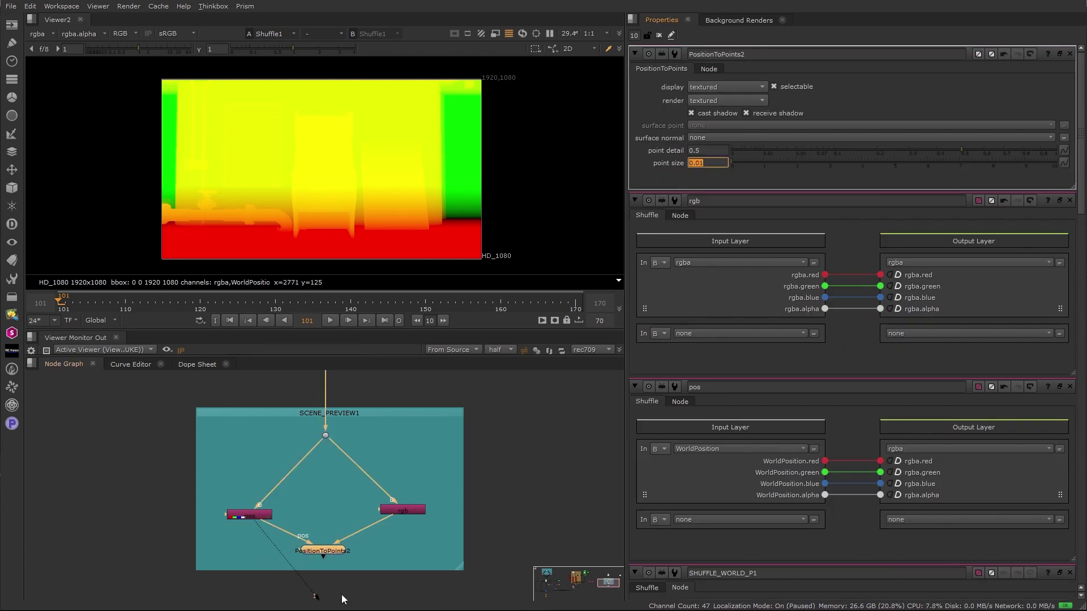
pyautogui.moveTo(314, 593); pyautogui.dragTo(324, 547)
pyautogui.press('Tab')
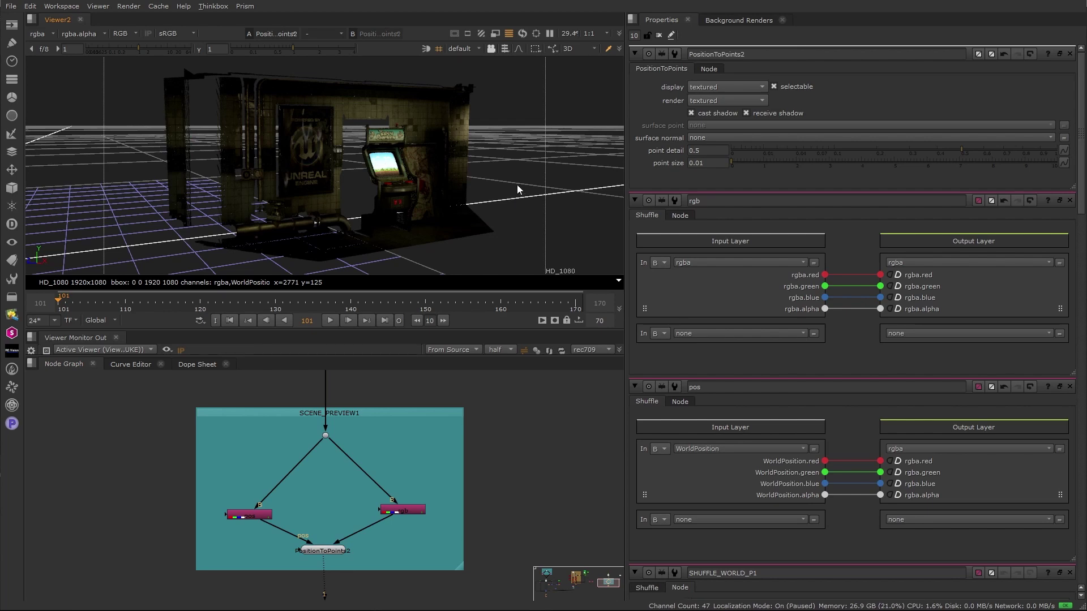
pyautogui.moveTo(517, 184); pyautogui.dragTo(283, 197)
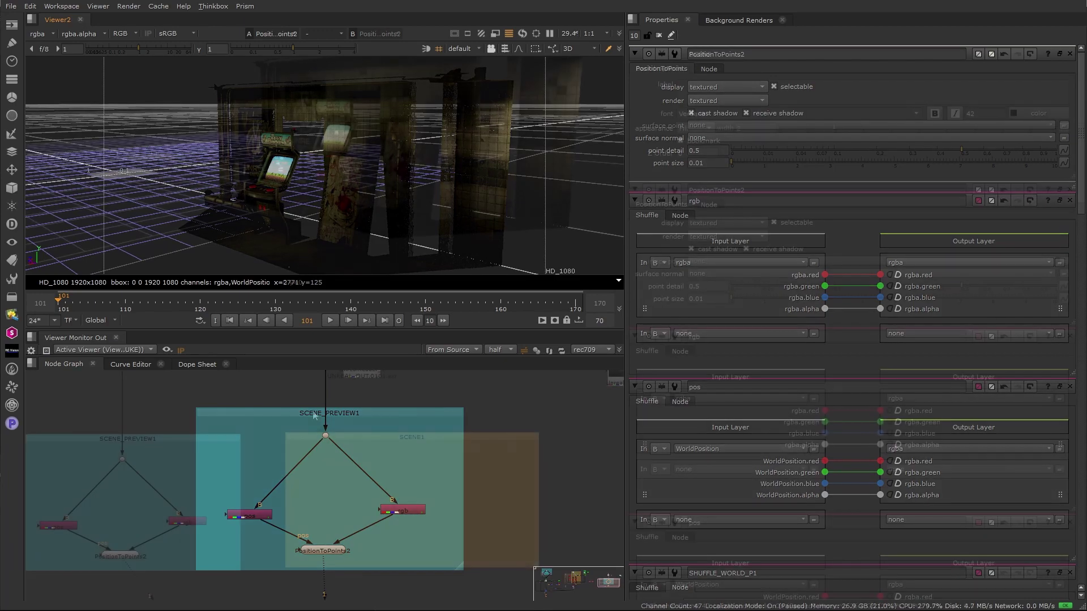
# - Add a Card node in the SCENE1 backdrop and position it over the arcade cabinet's screen in the point cloud
pyautogui.press('Return')
pyautogui.moveTo(344, 499); pyautogui.dragTo(320, 480)
pyautogui.moveTo(323, 472); pyautogui.dragTo(318, 514)
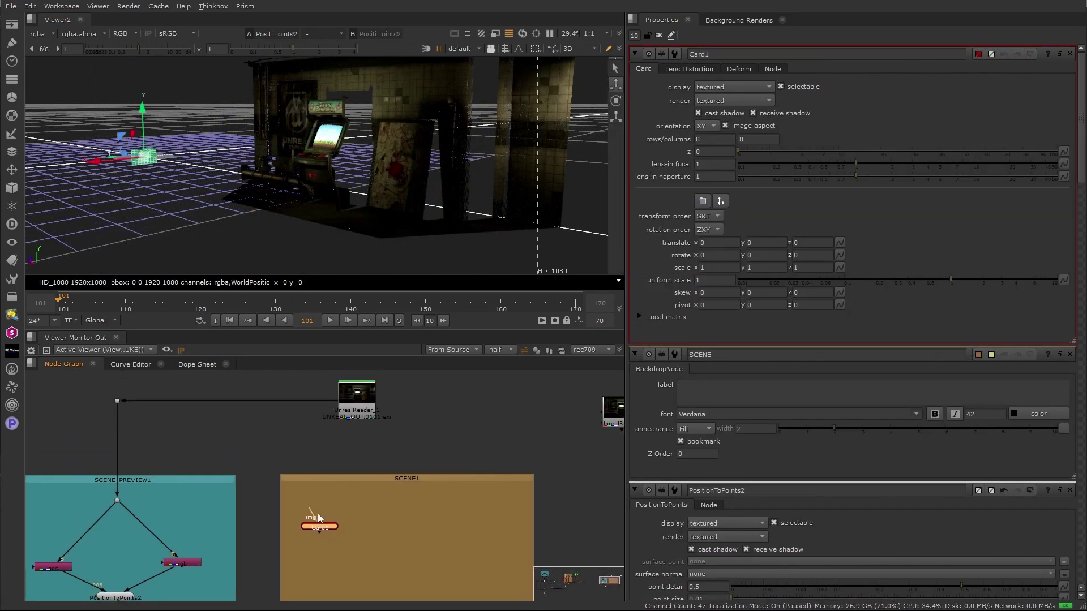
pyautogui.moveTo(136, 154); pyautogui.dragTo(340, 190)
pyautogui.moveTo(577, 218); pyautogui.dragTo(360, 209)
pyautogui.scroll(5, 360, 209)
pyautogui.moveTo(323, 175); pyautogui.dragTo(404, 219)
# - Add a Scene node in the SCENE1 backdrop, connect Card1 to it, and arrange the nodes
pyautogui.press('Tab')
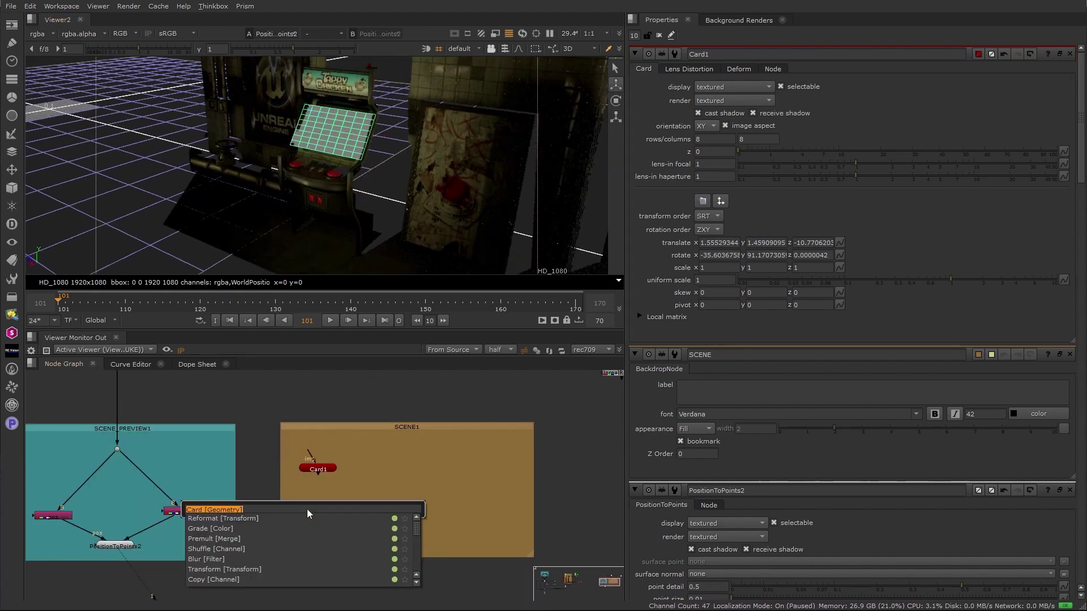
pyautogui.write('scene')
pyautogui.press('Return')
pyautogui.moveTo(303, 485); pyautogui.dragTo(317, 469)
pyautogui.moveTo(347, 531); pyautogui.dragTo(296, 454)
pyautogui.moveTo(323, 471); pyautogui.dragTo(487, 467)
pyautogui.click(506, 487)
pyautogui.moveTo(450, 541); pyautogui.dragTo(428, 493)
# - Add a ScanlineRender node below Scene3 and connect its obj/scn input to the scene
pyautogui.press('Tab')
pyautogui.write('scan')
pyautogui.press('Return')
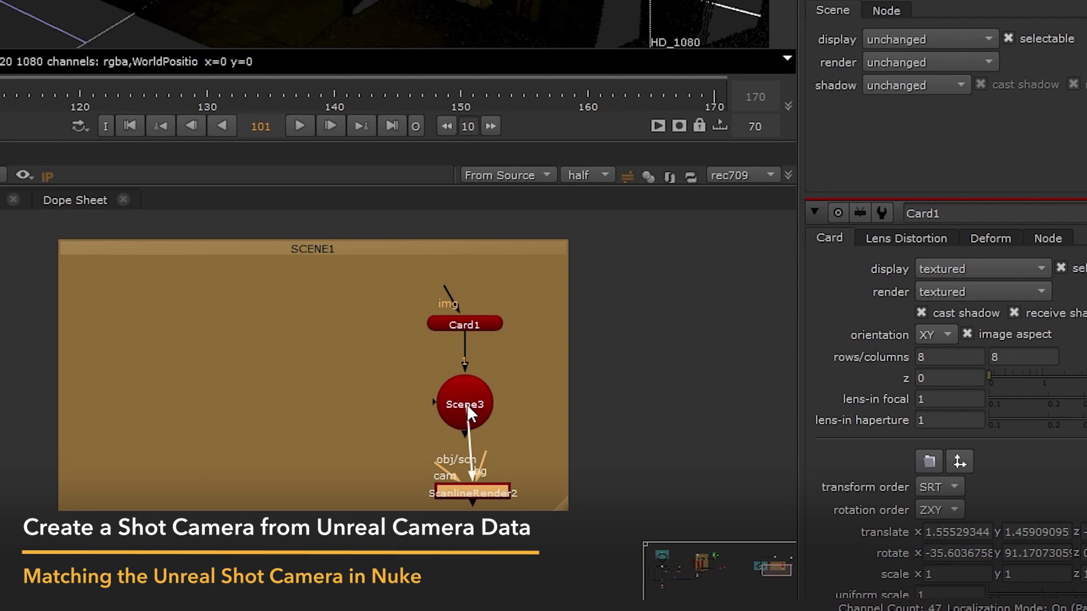
pyautogui.moveTo(467, 404); pyautogui.dragTo(467, 405)
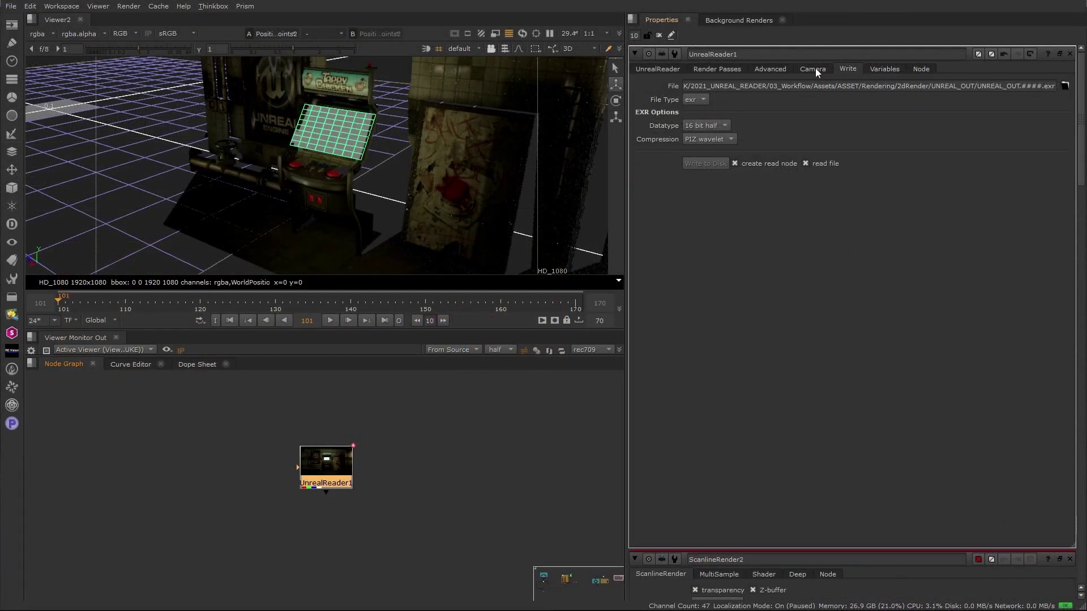
# - Create a linked camera from UnrealReader1's camera data, connect it to ScanlineRender2's cam input, and scrub the shot
pyautogui.click(815, 68)
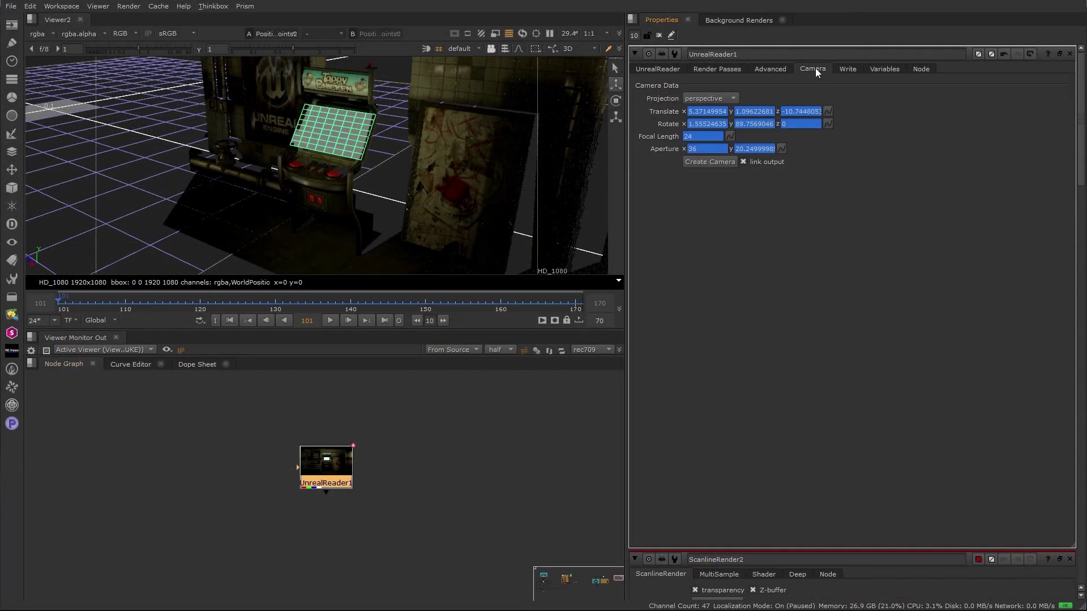
pyautogui.click(712, 162)
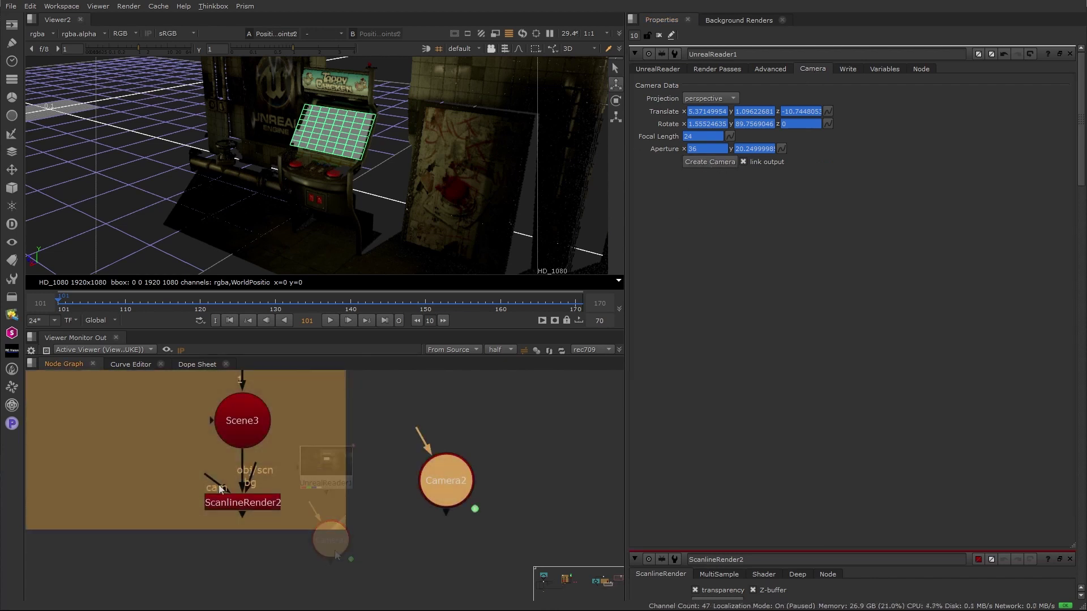
pyautogui.moveTo(207, 475); pyautogui.dragTo(459, 505)
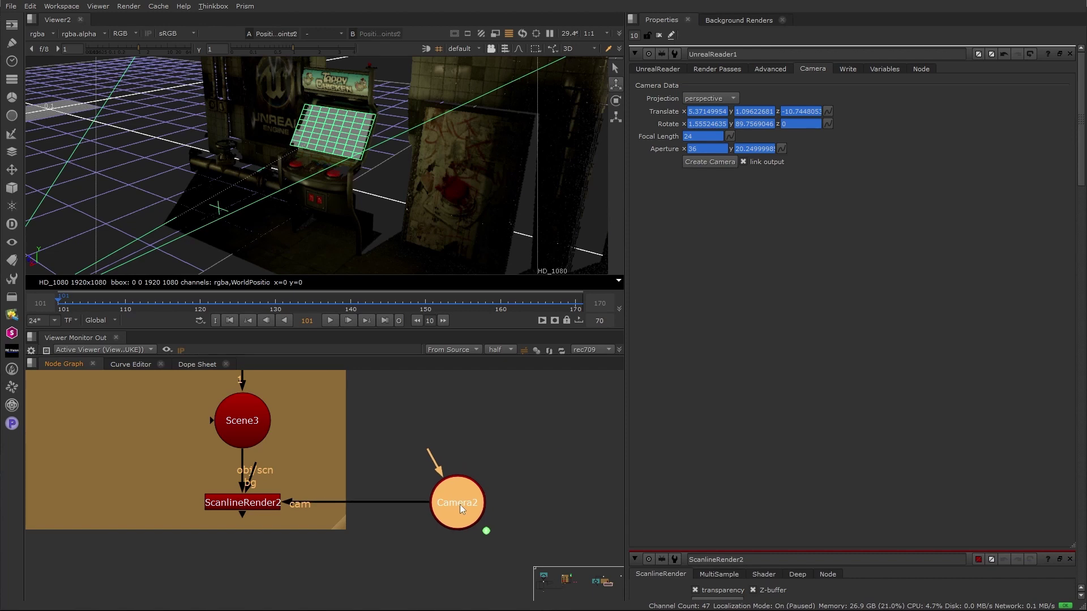
pyautogui.moveTo(454, 306); pyautogui.dragTo(290, 309)
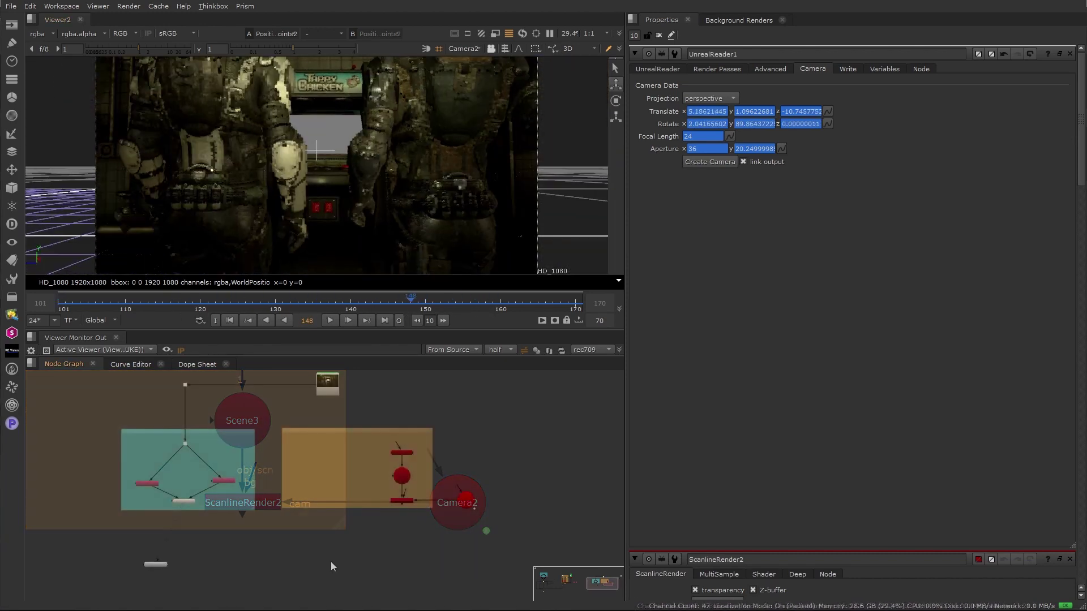
# - Add a Merge node combining ScanlineRender2 over the rendered Unreal sequence, view it, and play from the first frame
pyautogui.press('Tab')
pyautogui.write('merge')
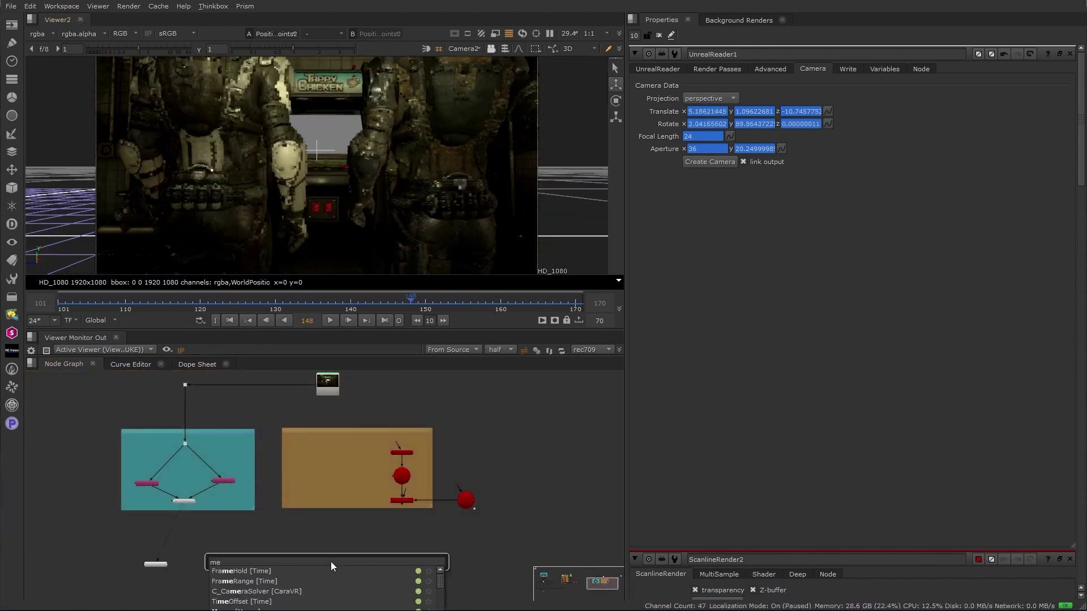
pyautogui.press('Return')
pyautogui.scroll(3, 325, 566)
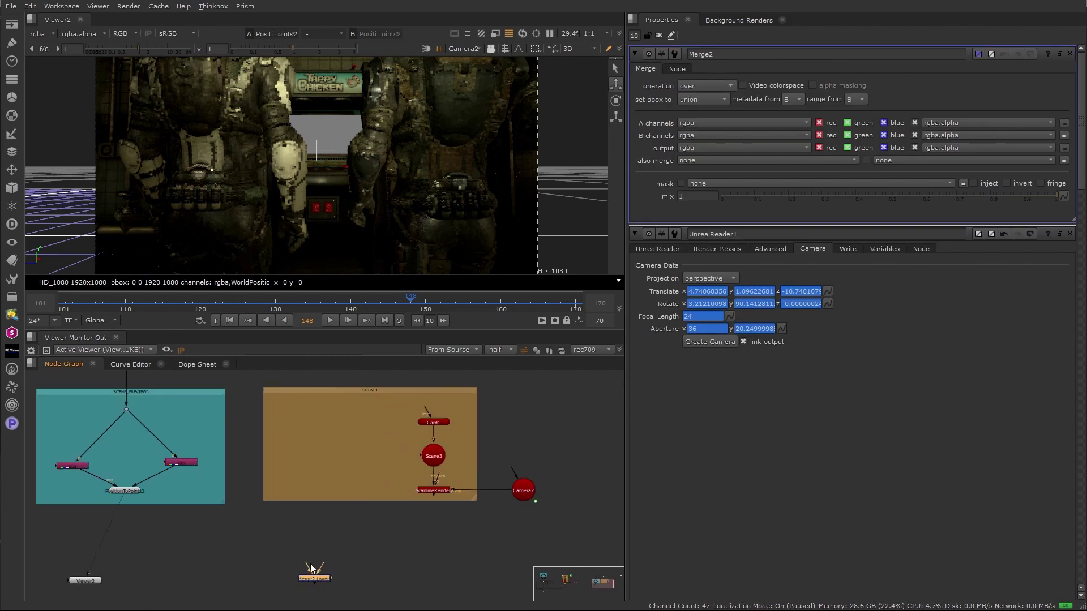
pyautogui.scroll(-2, 333, 578)
pyautogui.moveTo(374, 594); pyautogui.dragTo(382, 423)
pyautogui.moveTo(374, 601); pyautogui.dragTo(378, 603)
pyautogui.press('1')
pyautogui.moveTo(363, 591); pyautogui.dragTo(325, 575)
pyautogui.click(230, 321)
pyautogui.press('l')
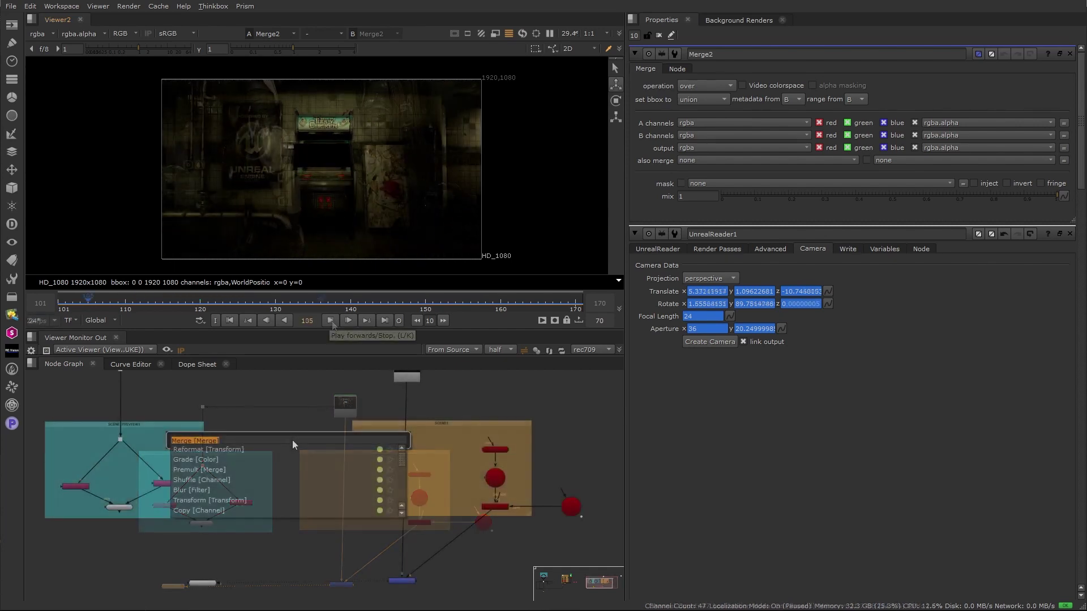
# - Add a Cryptomatte node, connect it to the rendered UnrealReader sequence, and display it in the viewer
pyautogui.write('cry')
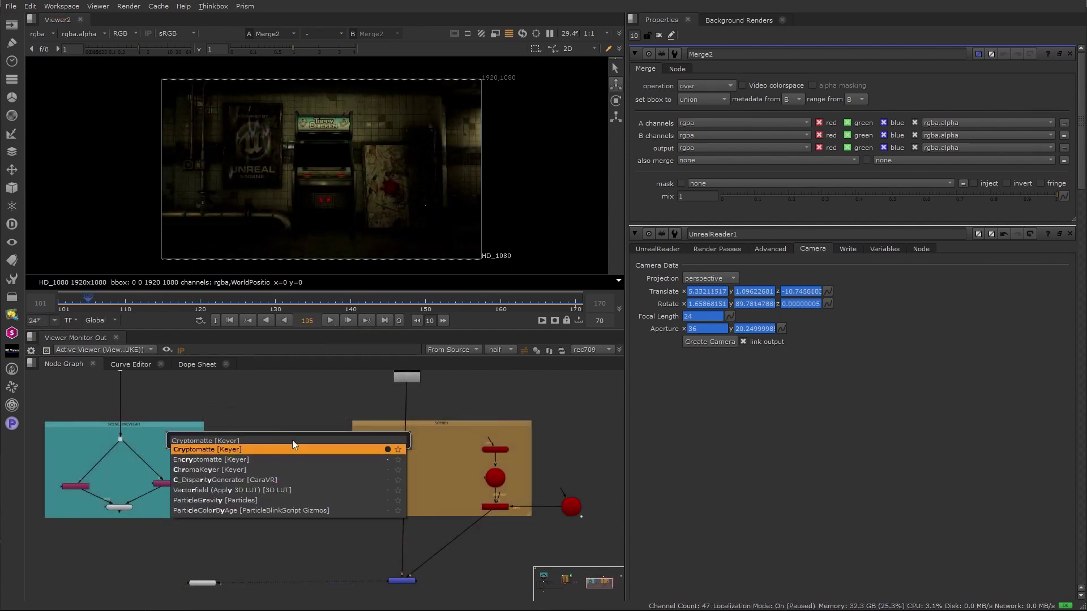
pyautogui.press('Return')
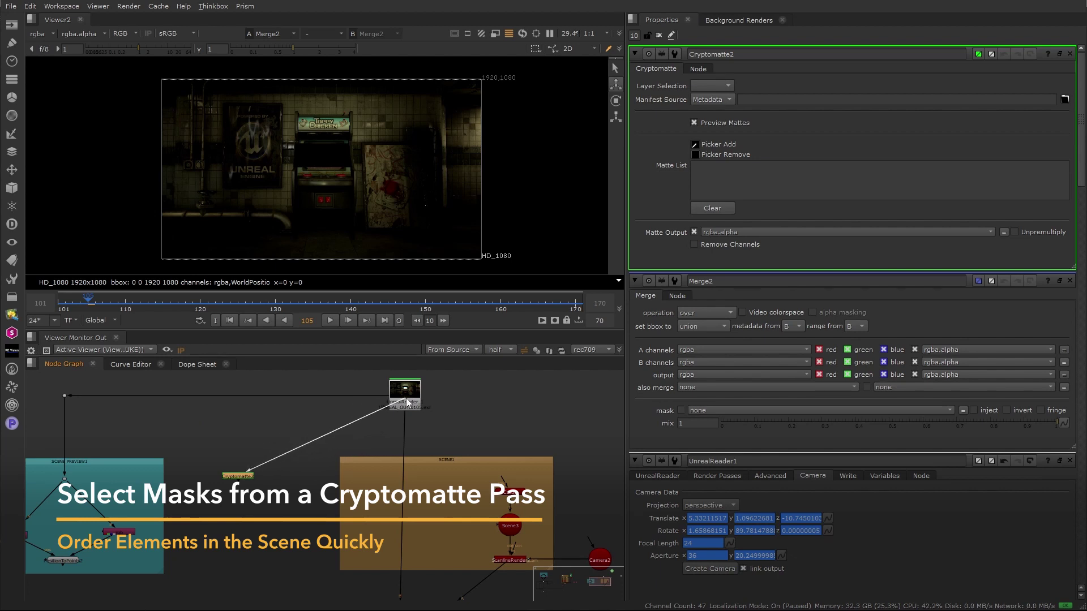
pyautogui.moveTo(407, 402); pyautogui.dragTo(405, 403)
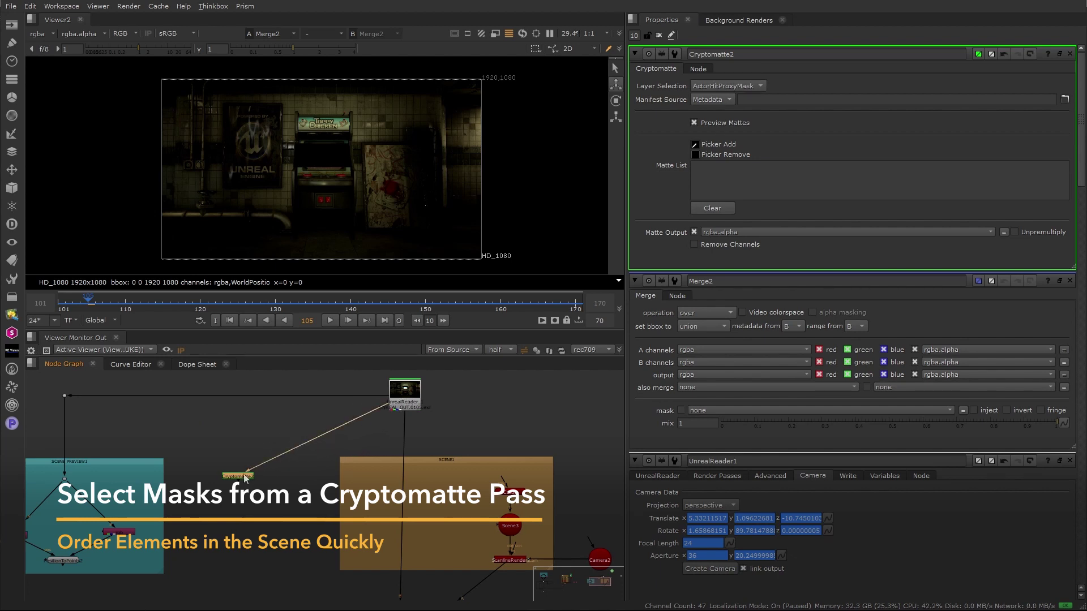
pyautogui.press('1')
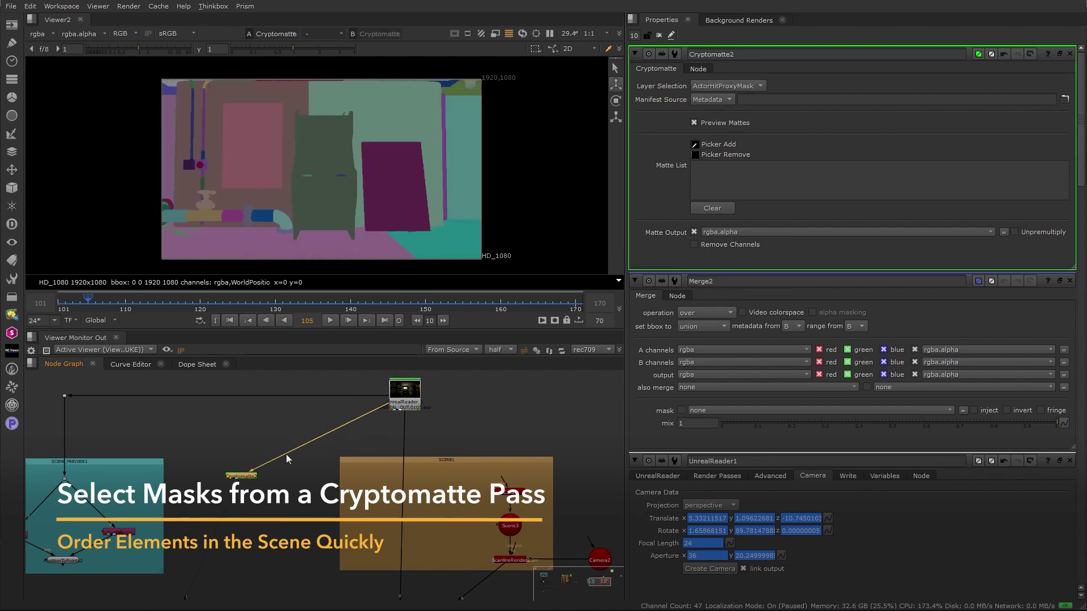
# - Go to frame 142 and enter Trooper* in the Cryptomatte's matte list to select both troopers
pyautogui.moveTo(324, 307); pyautogui.dragTo(363, 307)
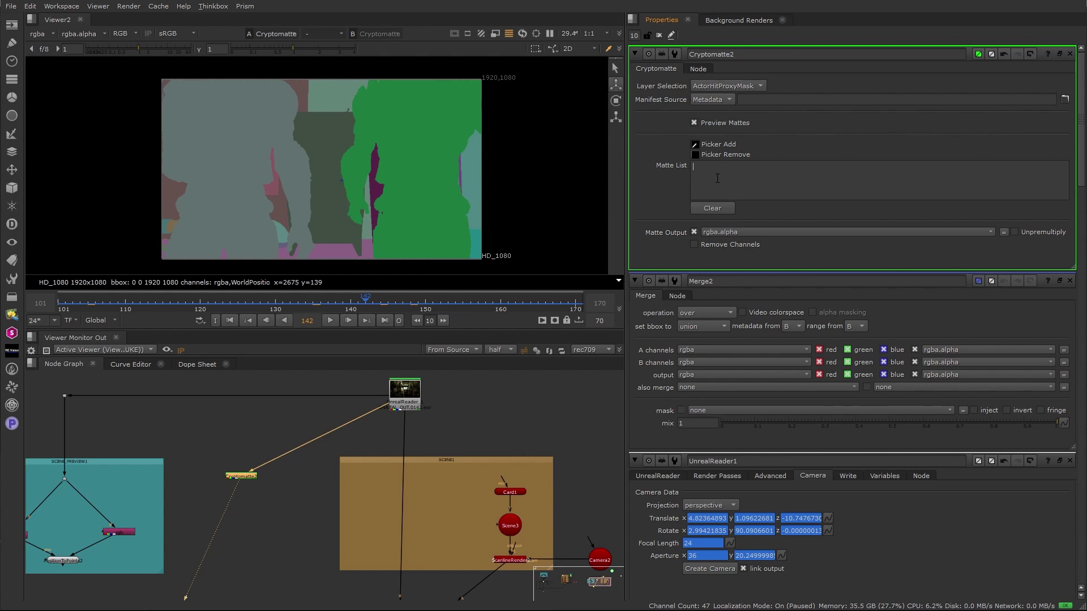
pyautogui.write('er')
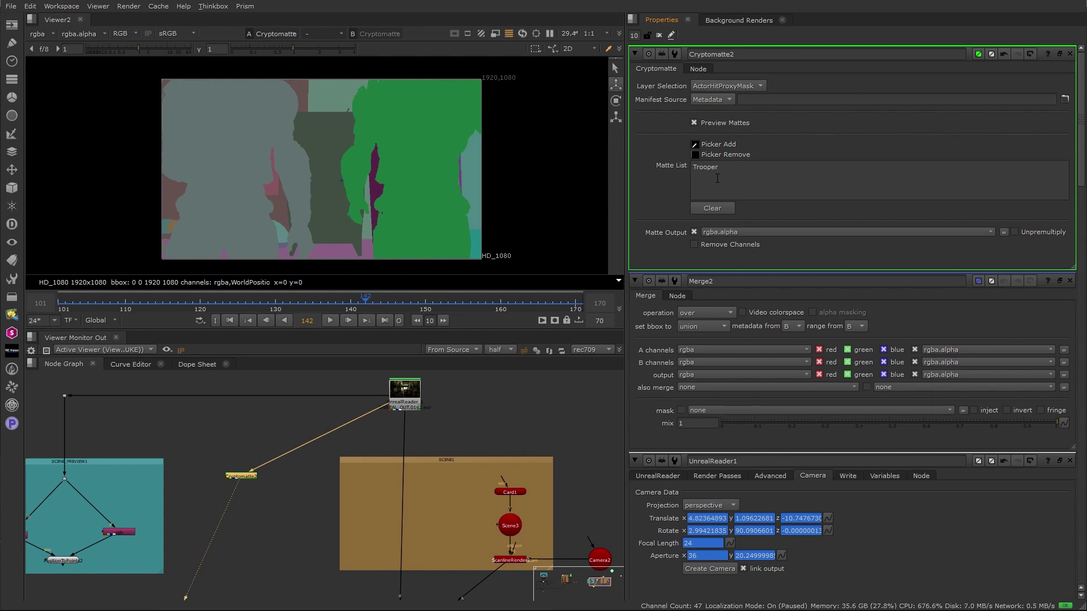
pyautogui.write('*')
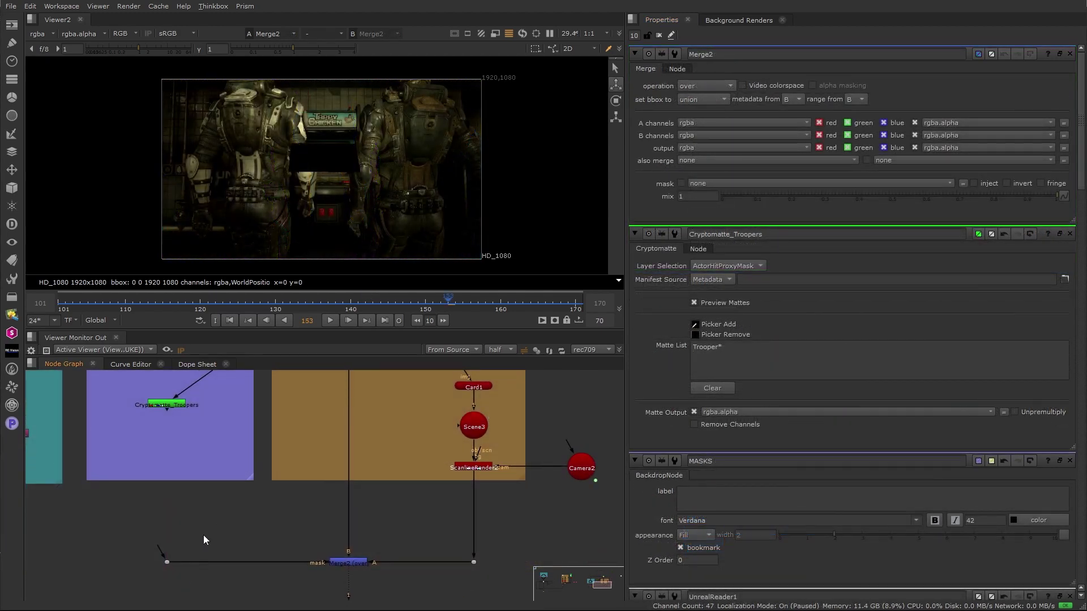
# - Connect the Merge2 mask input's dot to the Cryptomatte_Troopers node
pyautogui.click(333, 563)
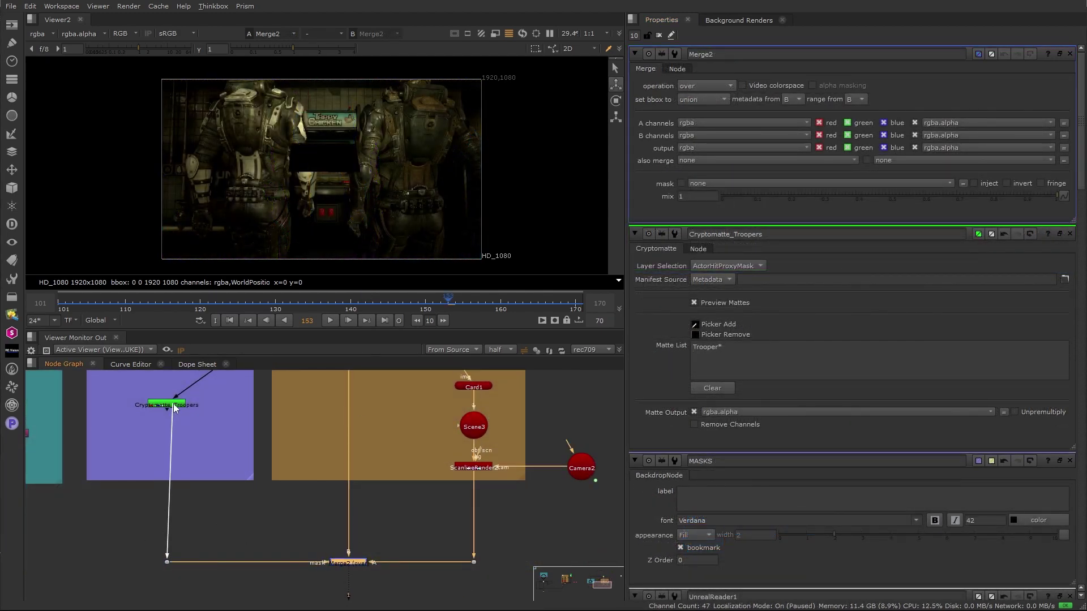
pyautogui.moveTo(175, 408); pyautogui.dragTo(174, 410)
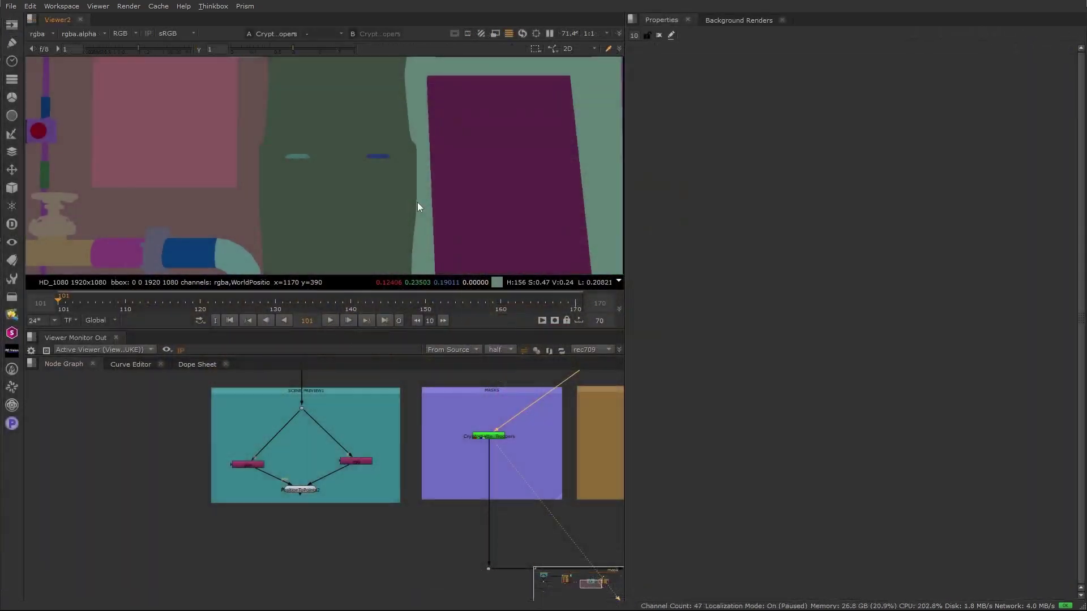
pyautogui.scroll(-4, 417, 202)
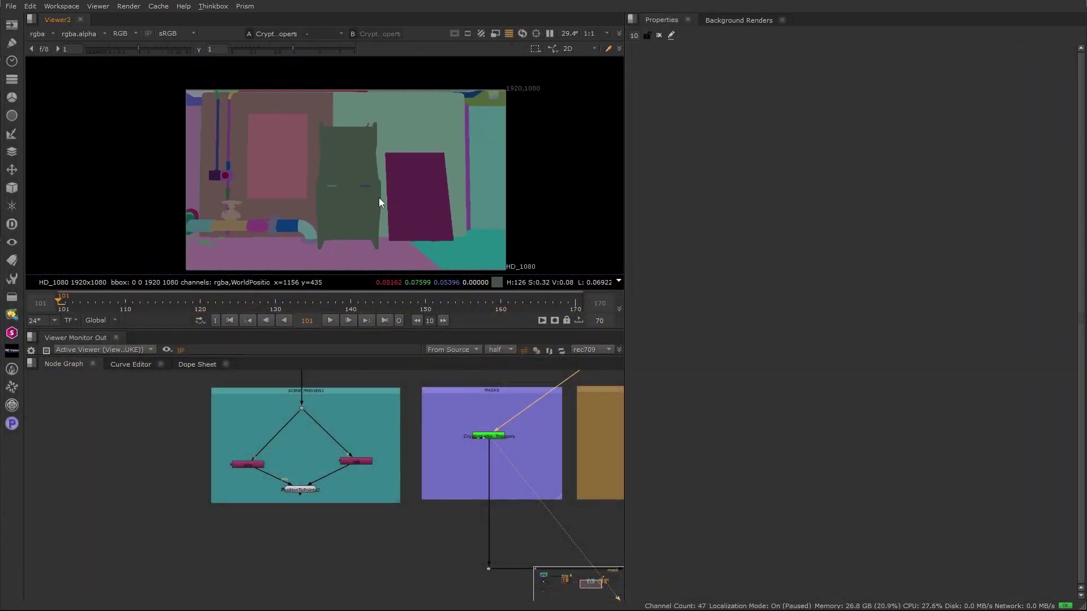
pyautogui.moveTo(335, 148); pyautogui.dragTo(325, 144)
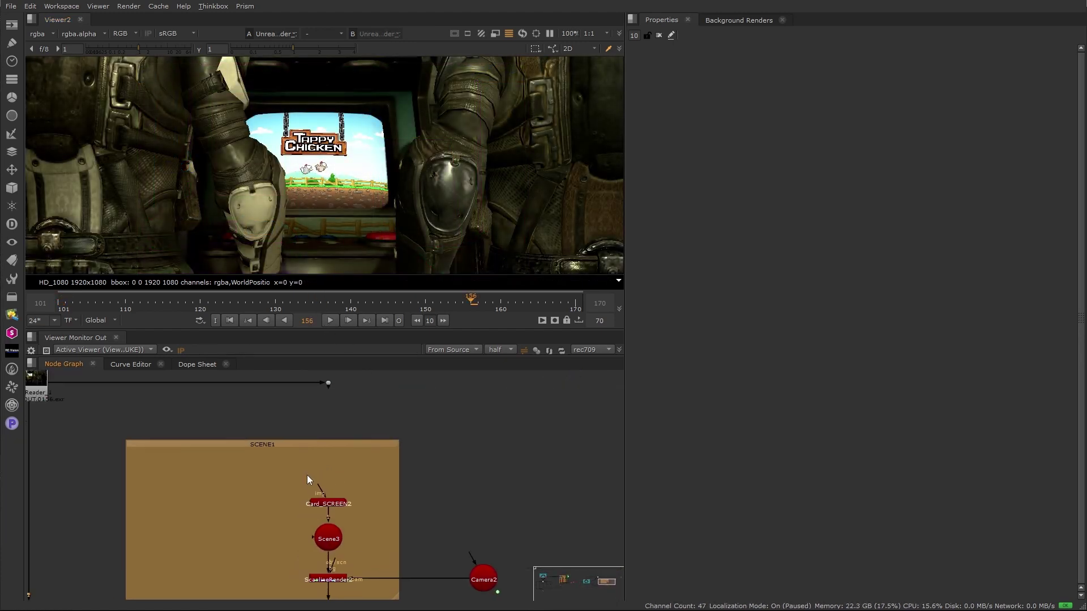
# - Add a RotoPaint node above Card_SCREEN2 in the SCENE1 backdrop
pyautogui.moveTo(307, 476); pyautogui.dragTo(371, 484)
pyautogui.press('Tab')
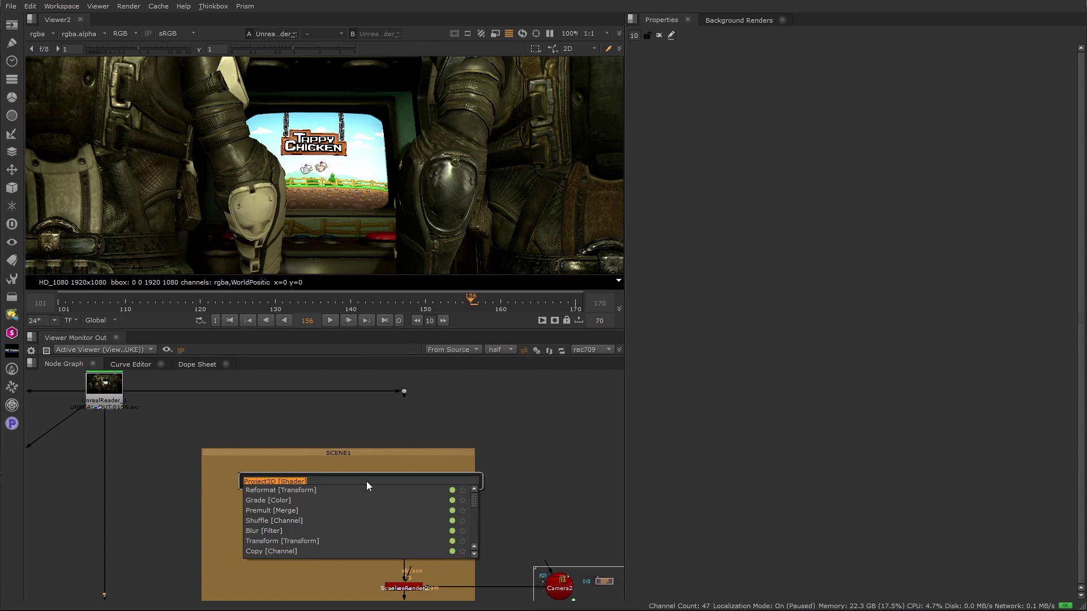
pyautogui.write('rotopaint')
pyautogui.press('Return')
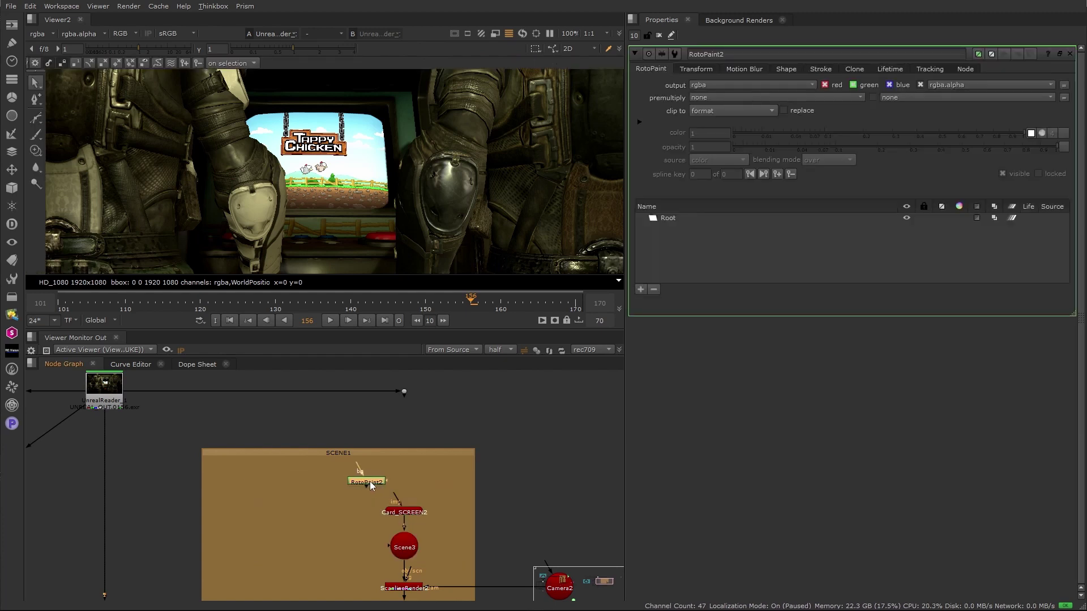
# - Align RotoPaint2 above Card_SCREEN2 and insert a Project3D node between the two
pyautogui.moveTo(372, 485); pyautogui.dragTo(401, 477)
pyautogui.click(365, 493)
pyautogui.press('Tab')
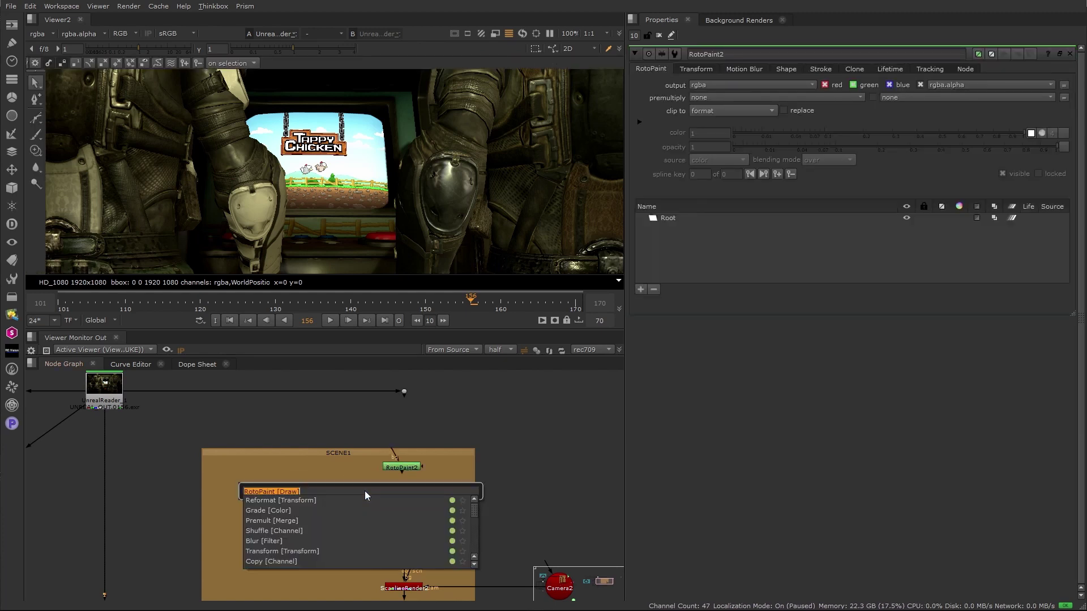
pyautogui.write('pro')
pyautogui.press('Return')
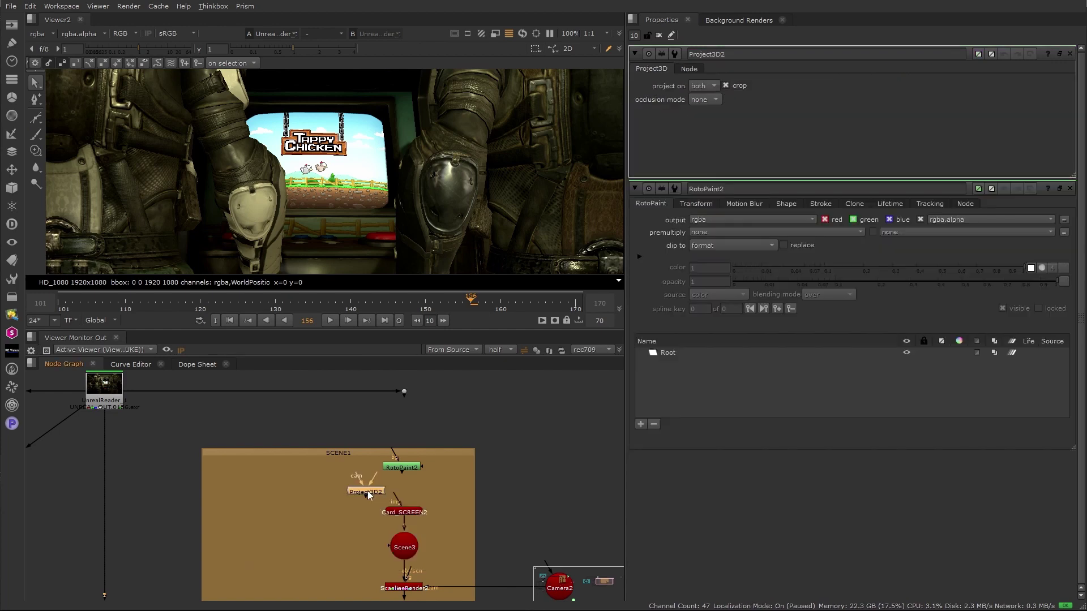
pyautogui.moveTo(364, 490); pyautogui.dragTo(412, 473)
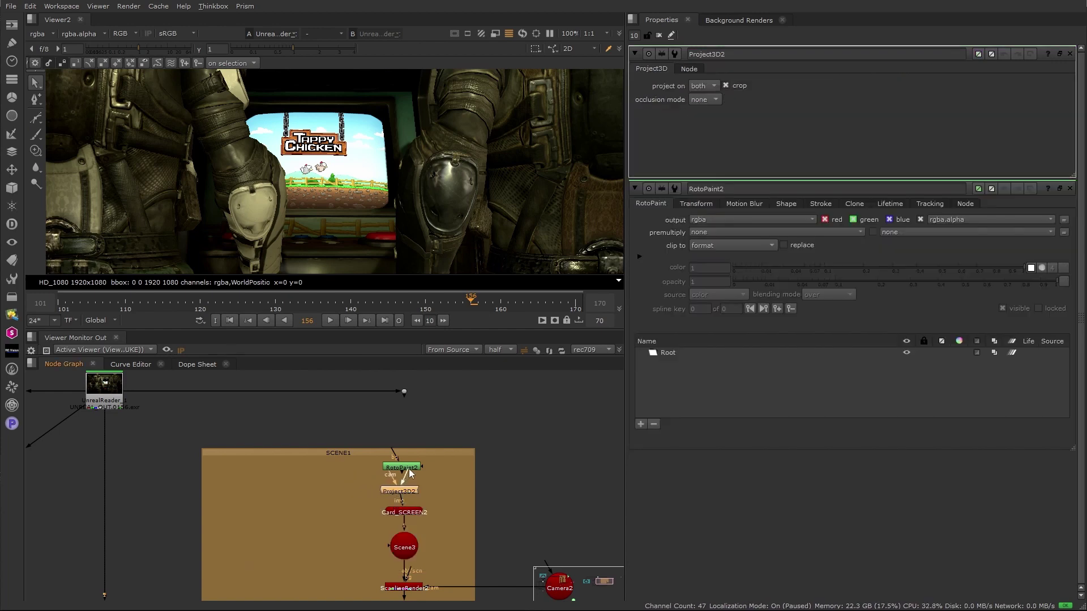
# - Add a FrameHold between Camera2 and Project3D2's camera input and set its first frame to the current frame, 101
pyautogui.press('Tab')
pyautogui.write('fra')
pyautogui.press('Return')
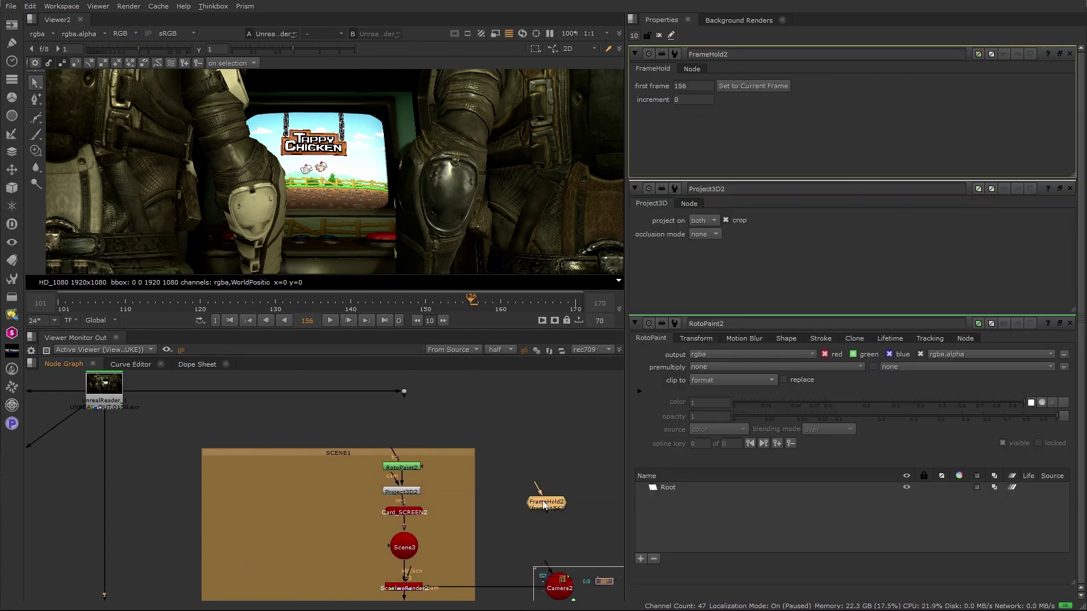
pyautogui.moveTo(544, 506); pyautogui.dragTo(548, 499)
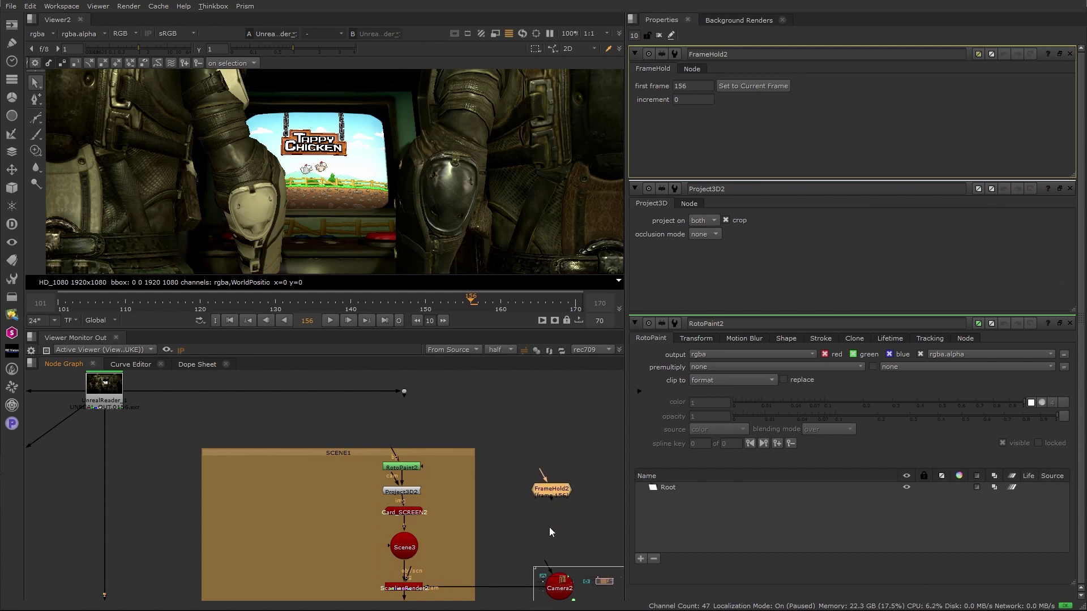
pyautogui.moveTo(561, 489); pyautogui.dragTo(557, 490)
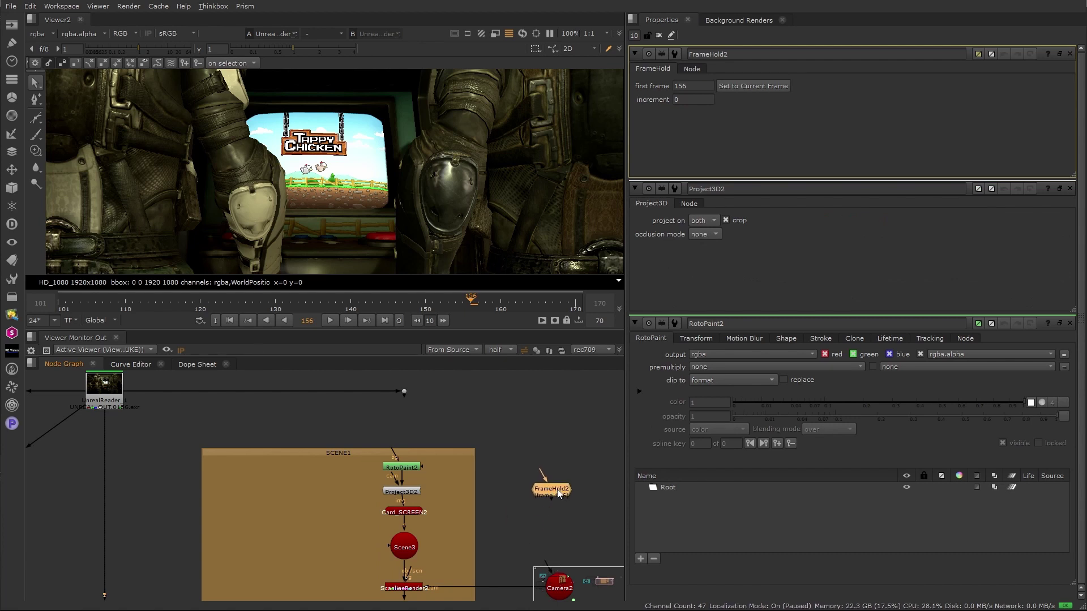
pyautogui.moveTo(558, 577); pyautogui.dragTo(551, 581)
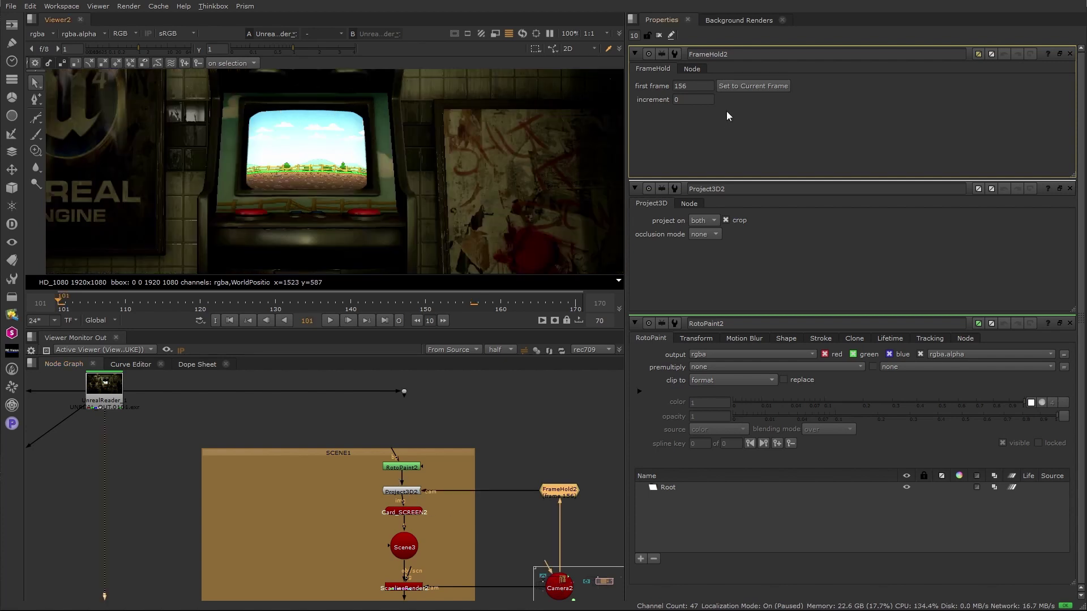
pyautogui.click(731, 87)
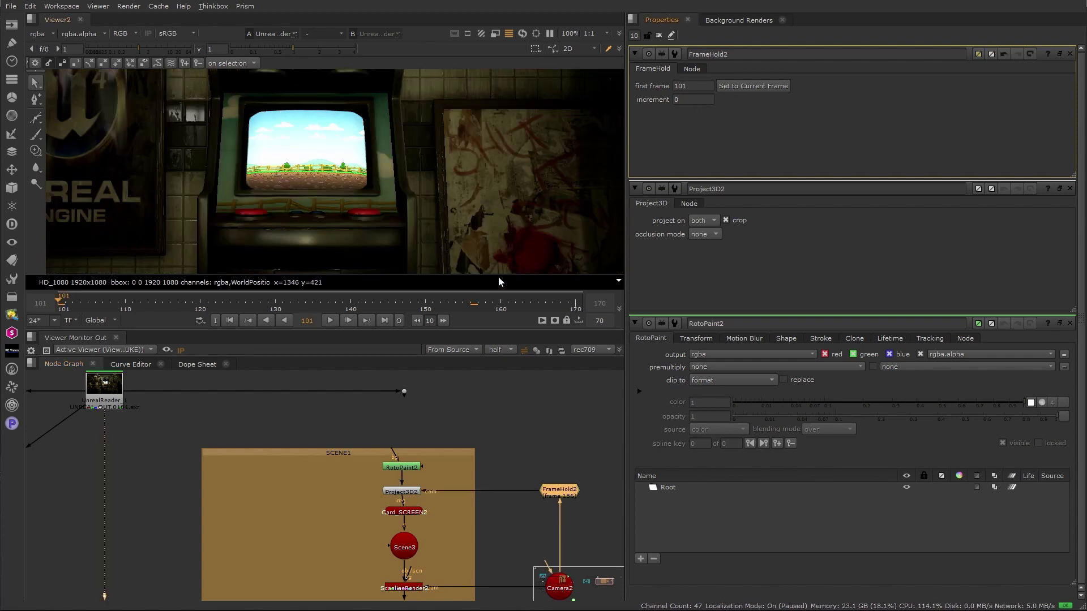
# - Connect RotoPaint2's background input to the UnrealReader dot and display RotoPaint2 in the viewer
pyautogui.moveTo(390, 445); pyautogui.dragTo(404, 392)
pyautogui.click(404, 468)
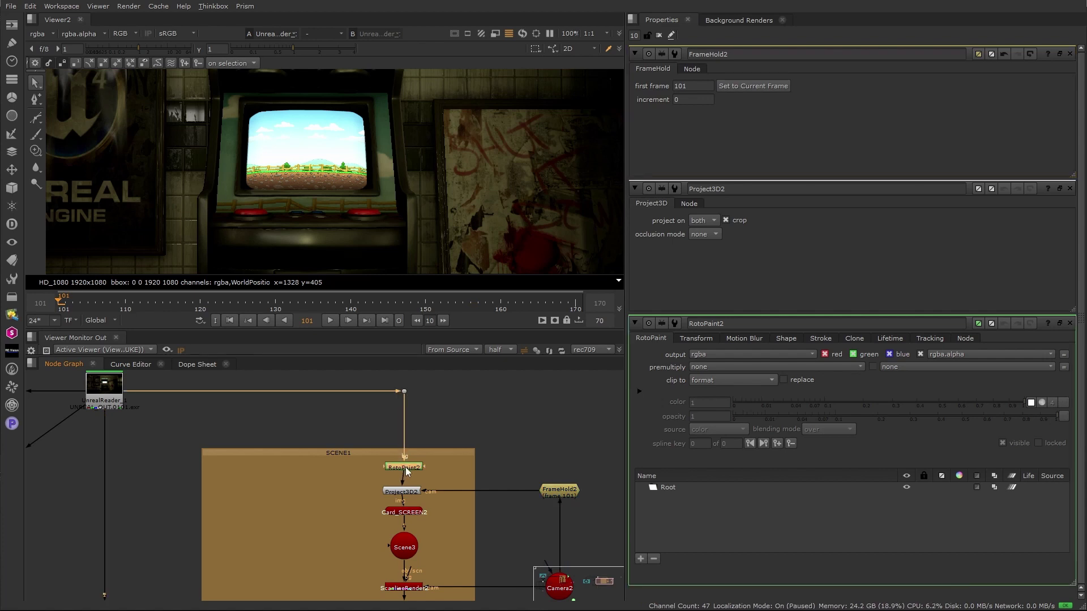
pyautogui.press('1')
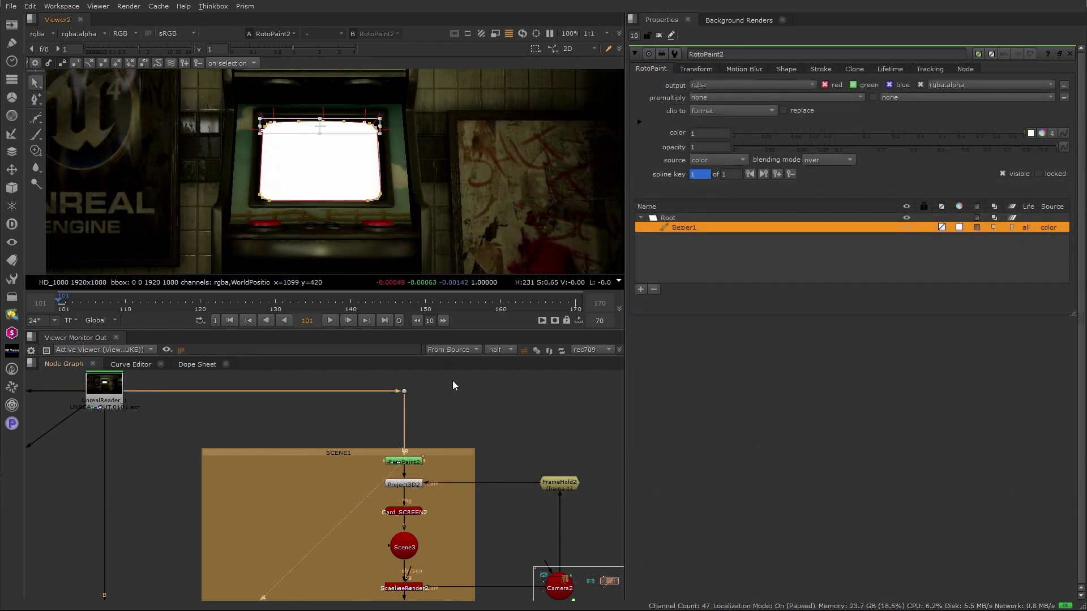
# - Display ScanlineRender2 in the viewer and enable replace on RotoPaint2 so only the white screen shape is projected
pyautogui.click(454, 385)
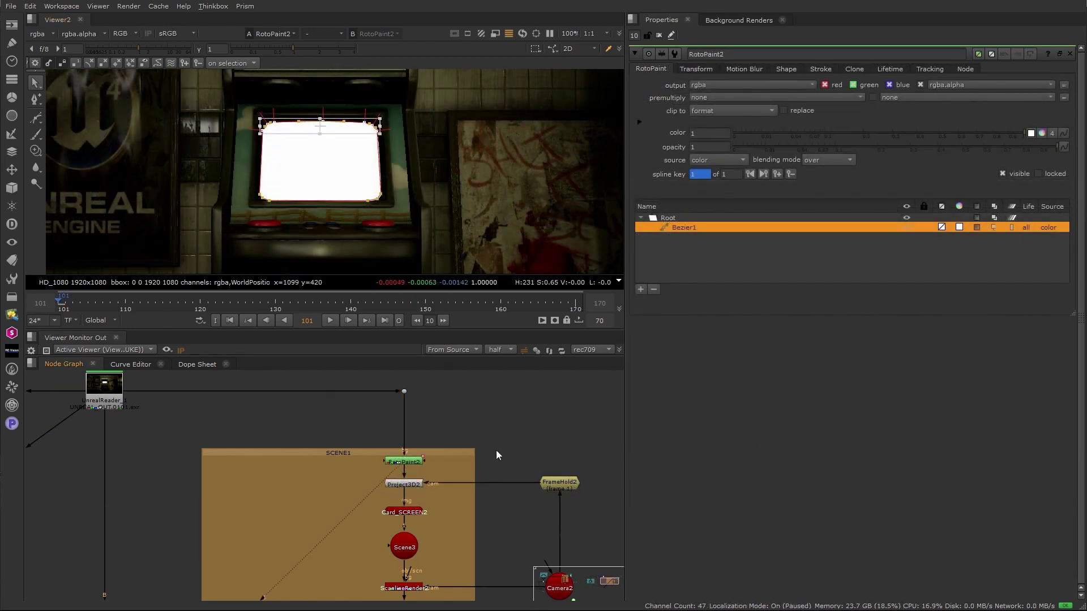
pyautogui.moveTo(450, 476); pyautogui.dragTo(494, 369)
pyautogui.click(454, 481)
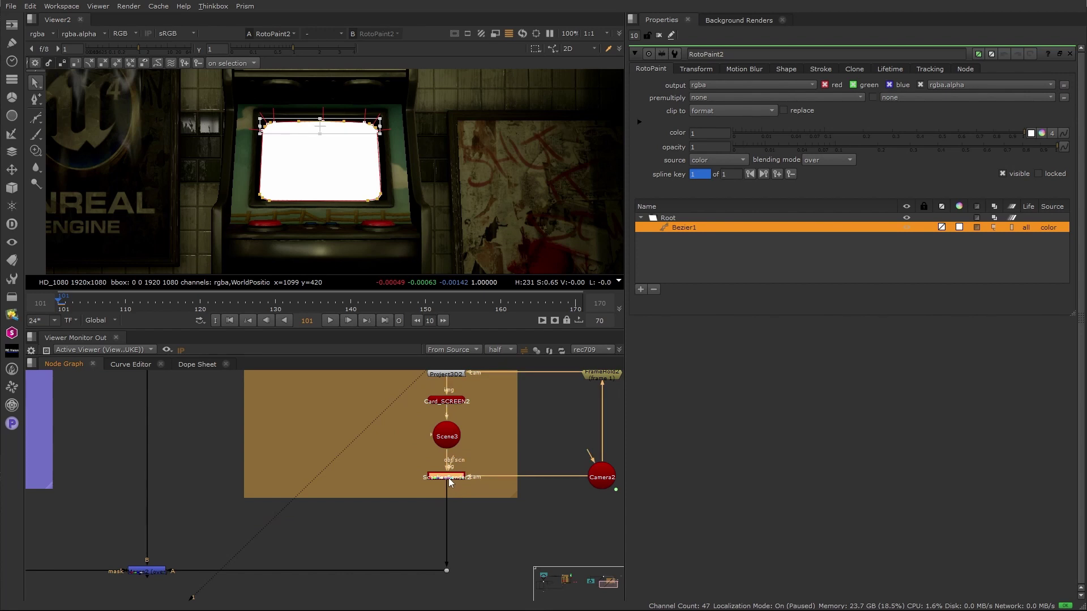
pyautogui.press('1')
pyautogui.moveTo(409, 433); pyautogui.dragTo(335, 518)
pyautogui.click(379, 439)
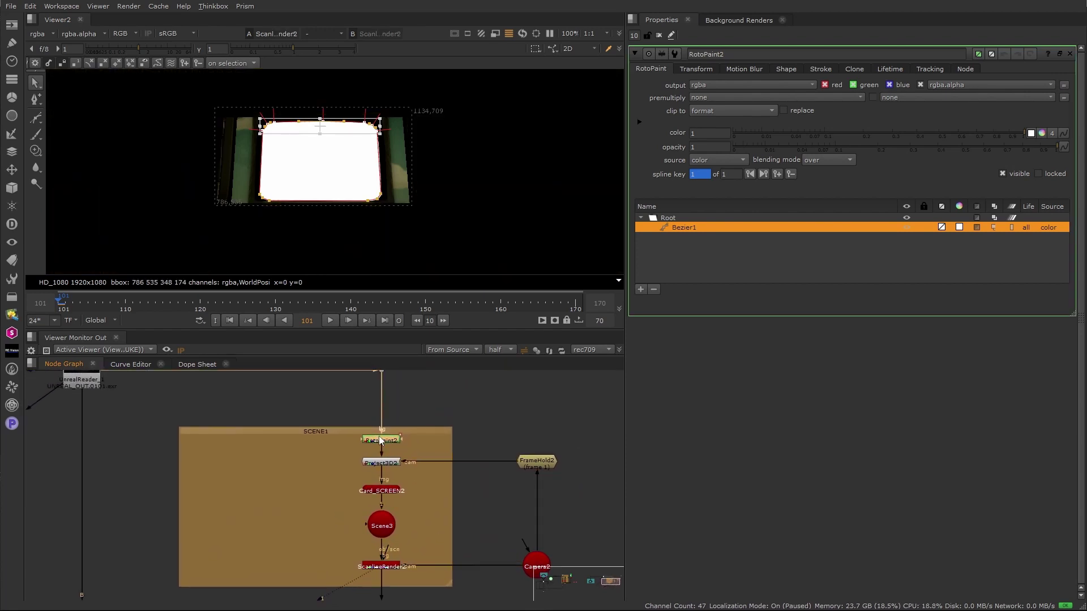
pyautogui.click(784, 110)
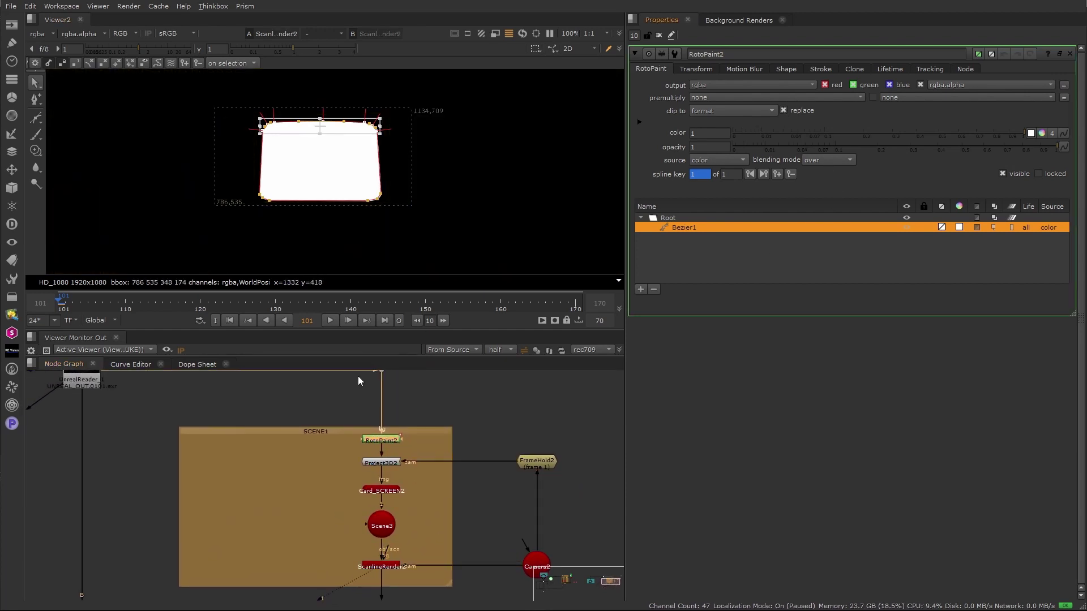
# - Display the Merge2 composite in the viewer to check the white screen shape over the render
pyautogui.click(340, 391)
pyautogui.moveTo(271, 448); pyautogui.dragTo(477, 353)
pyautogui.moveTo(291, 537); pyautogui.dragTo(290, 501)
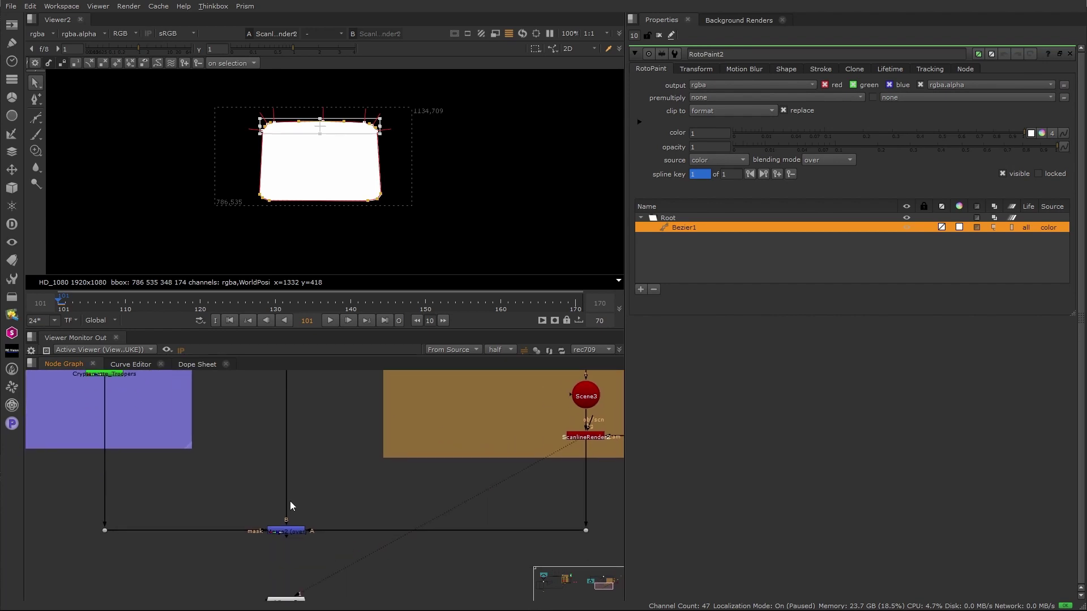
pyautogui.click(299, 532)
pyautogui.press('1')
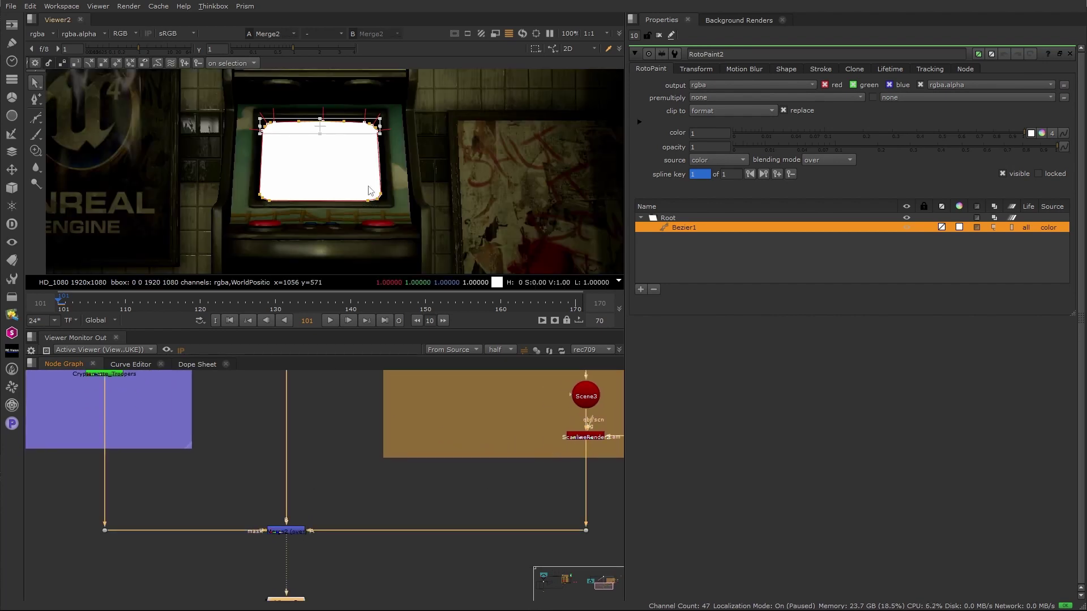
# - Close all open node properties and play the shot to check the screen patch behind the troopers
pyautogui.click(658, 35)
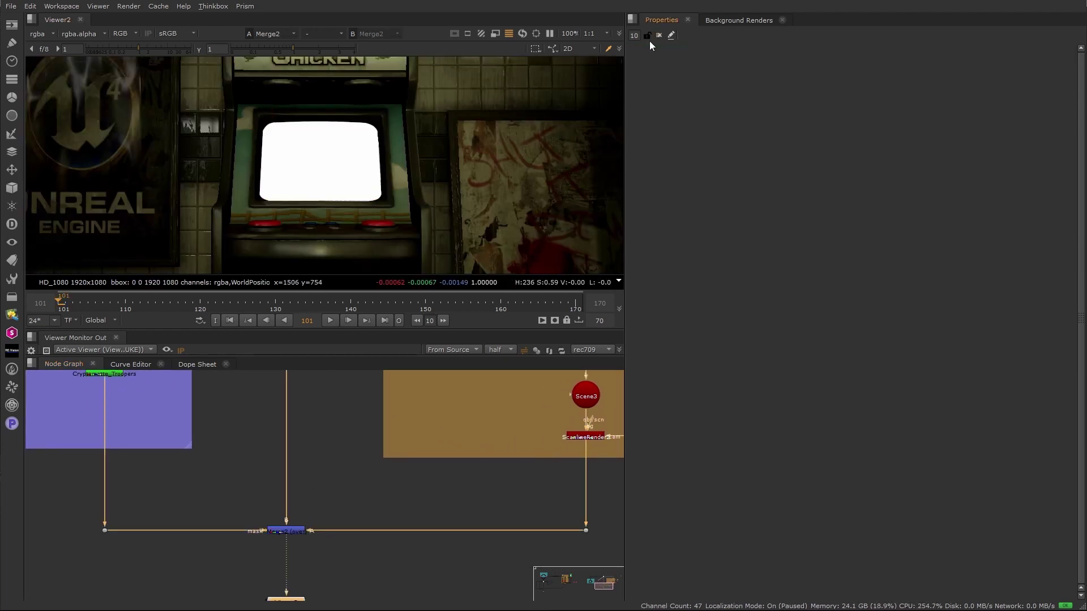
pyautogui.click(328, 320)
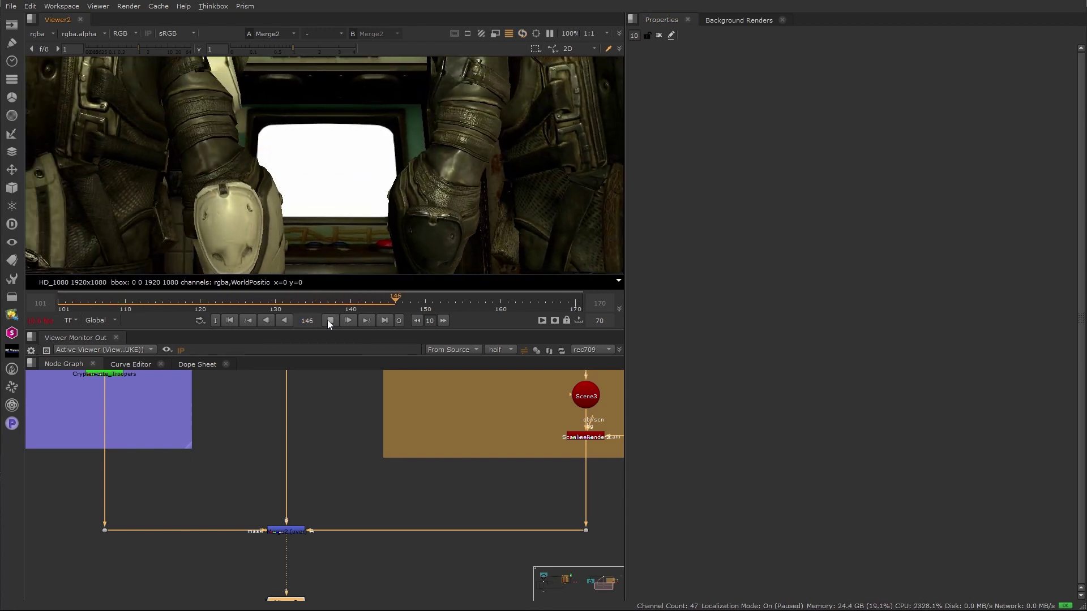
pyautogui.click(327, 321)
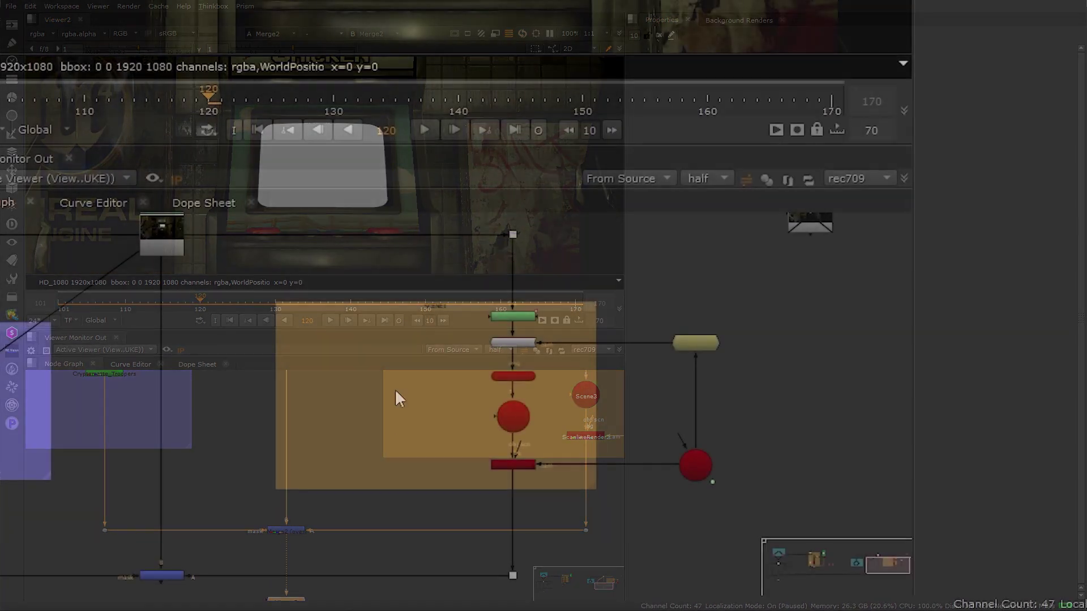
# - Duplicate the card, scene and ScanlineRender nodes as a second branch inside the SCENE1 backdrop
pyautogui.moveTo(315, 461); pyautogui.dragTo(421, 543)
pyautogui.hotkey('ctrl', 'c')
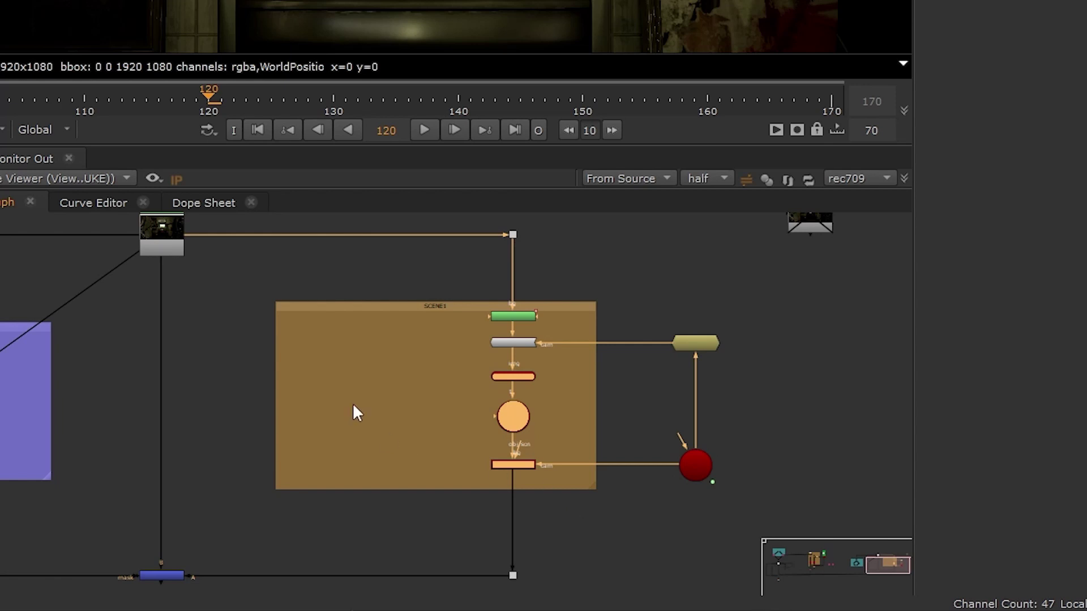
pyautogui.click(327, 393)
pyautogui.hotkey('ctrl', 'v')
pyautogui.moveTo(334, 394); pyautogui.dragTo(396, 347)
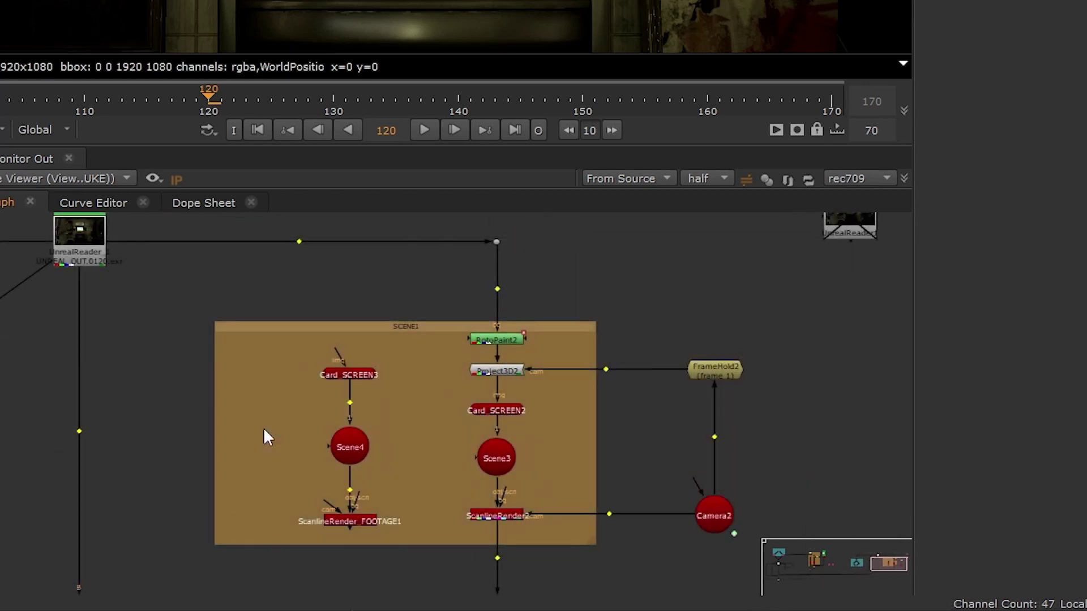
# - Paste the hologram sphere footage chain with Retime, TimeOffset and Transform, and connect Transform2 to Card_SCREEN3's image input
pyautogui.hotkey('ctrl', 'v')
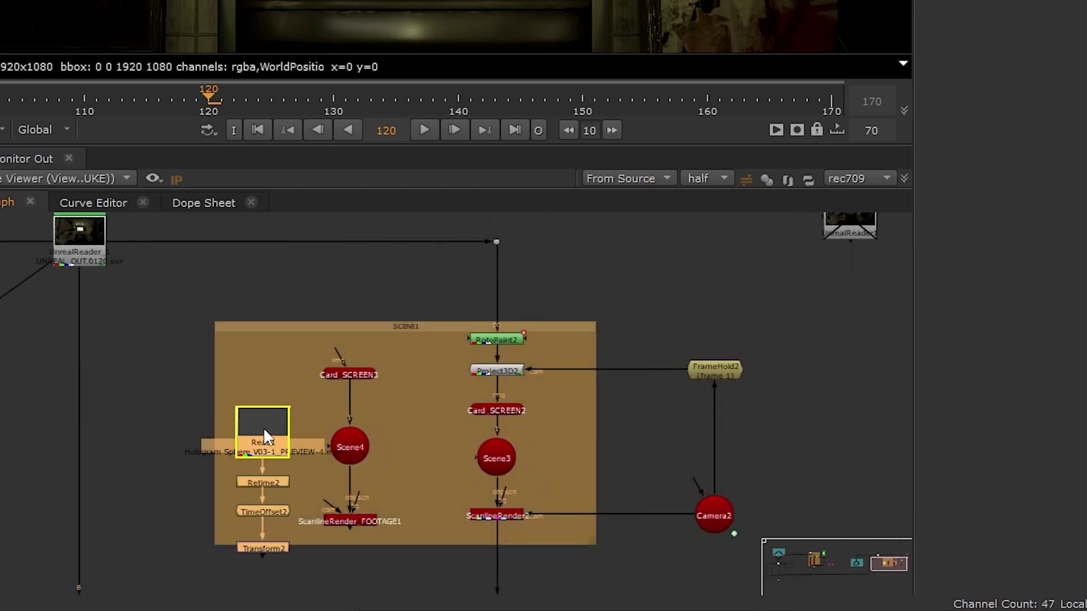
pyautogui.moveTo(263, 430); pyautogui.dragTo(254, 360)
pyautogui.moveTo(337, 351); pyautogui.dragTo(291, 412)
# - Add a Copy node before the merge dot, with input B from ScanlineRender_FOOTAGE1 and input A from ScanlineRender2
pyautogui.click(205, 507)
pyautogui.press('Tab')
pyautogui.write('c')
pyautogui.press('Return')
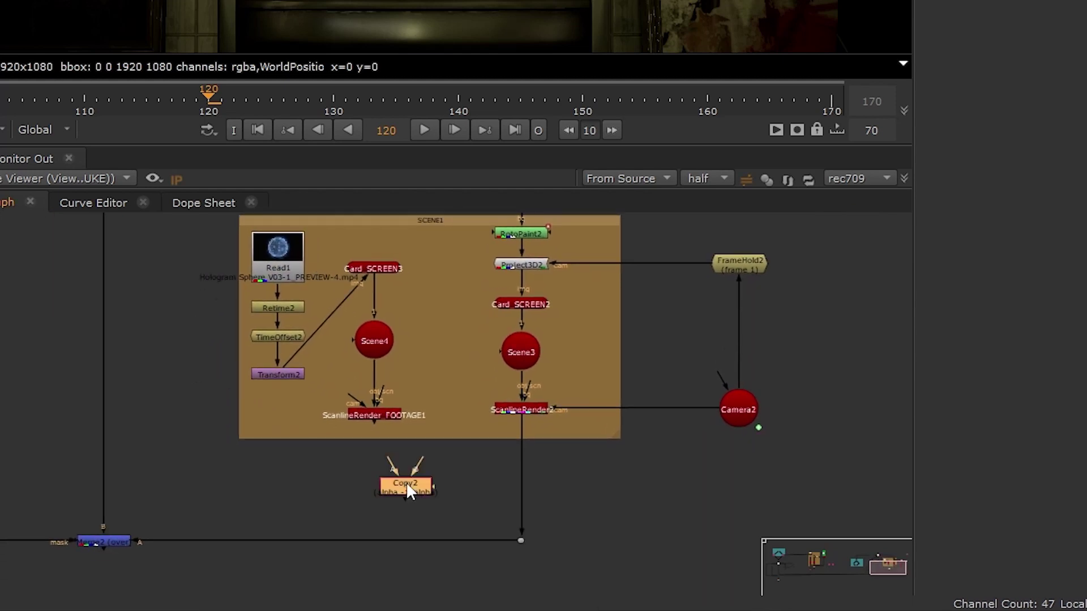
pyautogui.moveTo(488, 462); pyautogui.dragTo(374, 415)
pyautogui.moveTo(451, 469); pyautogui.dragTo(521, 409)
pyautogui.moveTo(522, 451); pyautogui.dragTo(484, 494)
pyautogui.moveTo(475, 496); pyautogui.dragTo(529, 478)
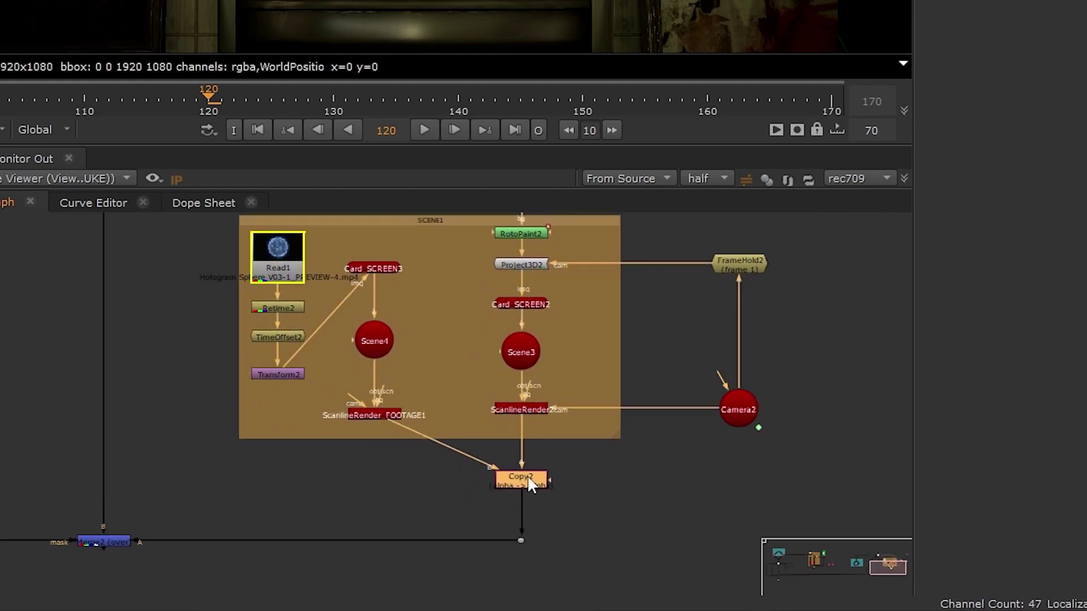
# - Display Copy2 in the viewer and connect ScanlineRender_FOOTAGE1's camera input to Camera2
pyautogui.press('1')
pyautogui.moveTo(421, 484); pyautogui.dragTo(463, 483)
pyautogui.scroll(3, 463, 484)
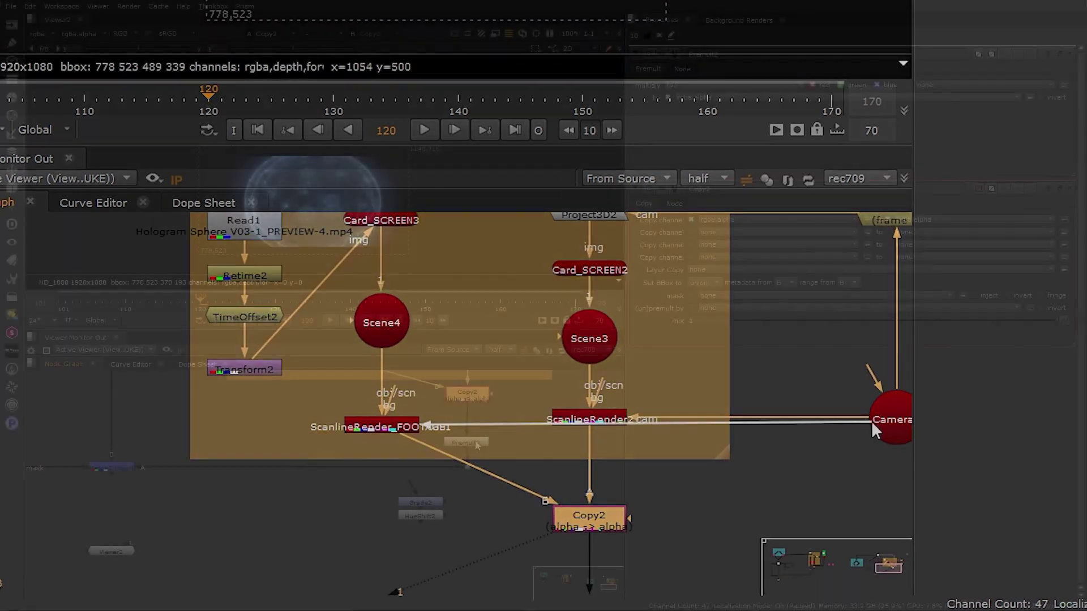
# - Insert the Grade2 and HueShift2 nodes between Premult2 and the merge dot
pyautogui.moveTo(436, 515); pyautogui.dragTo(493, 464)
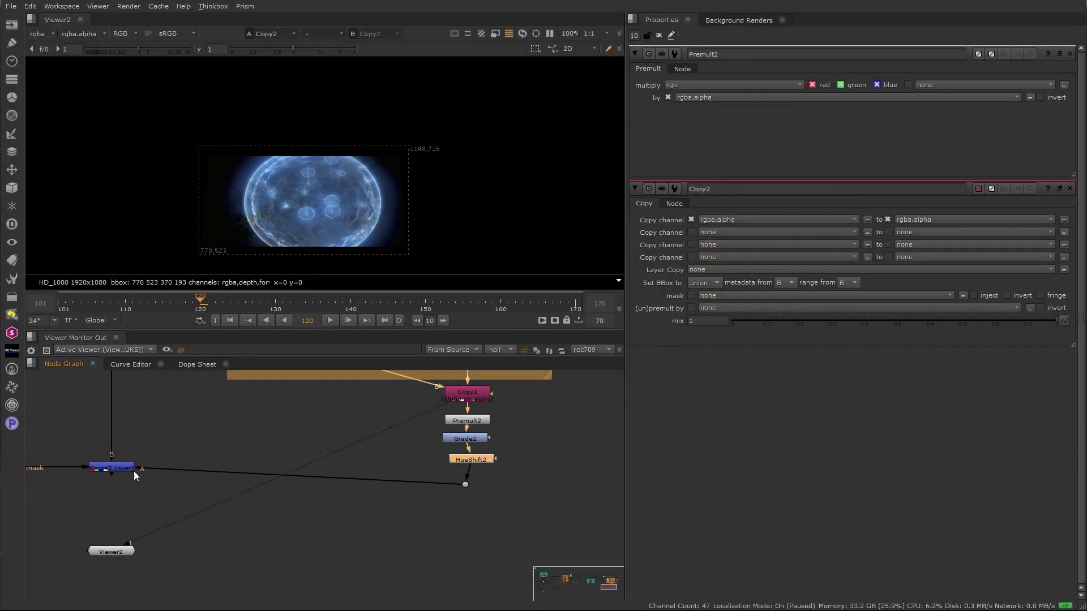